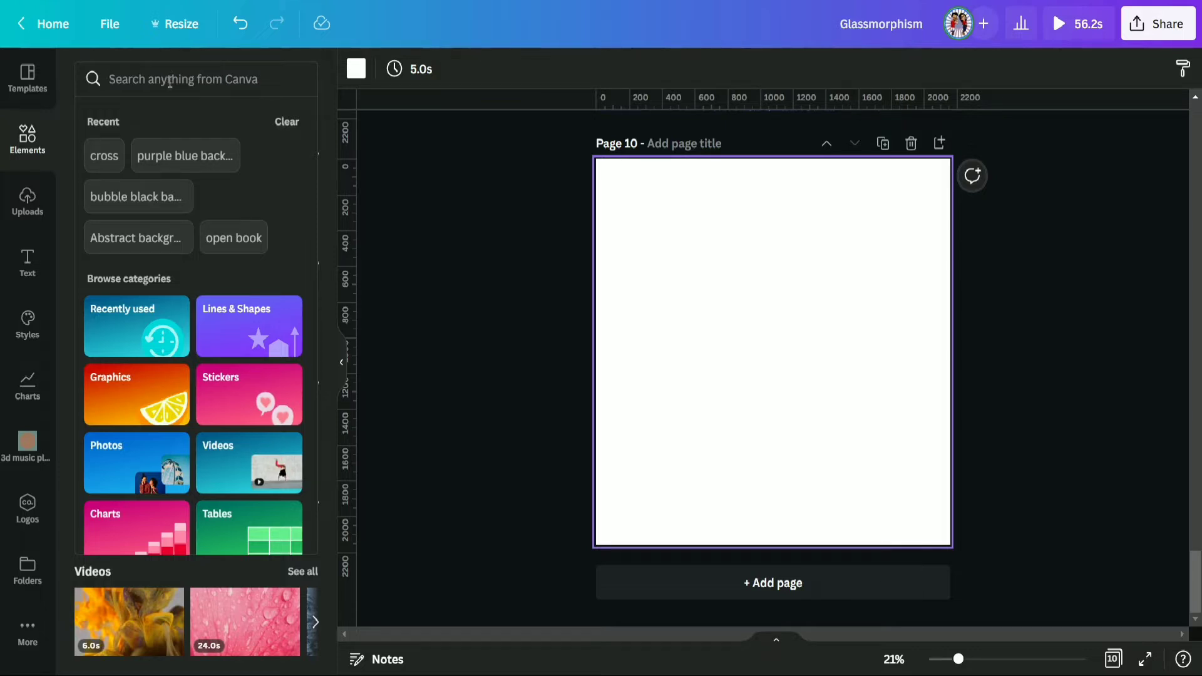
# Search elements for "purple blue background" and set the dark blue-and-purple bokeh photo as the background of page 10
pyautogui.write('pur')
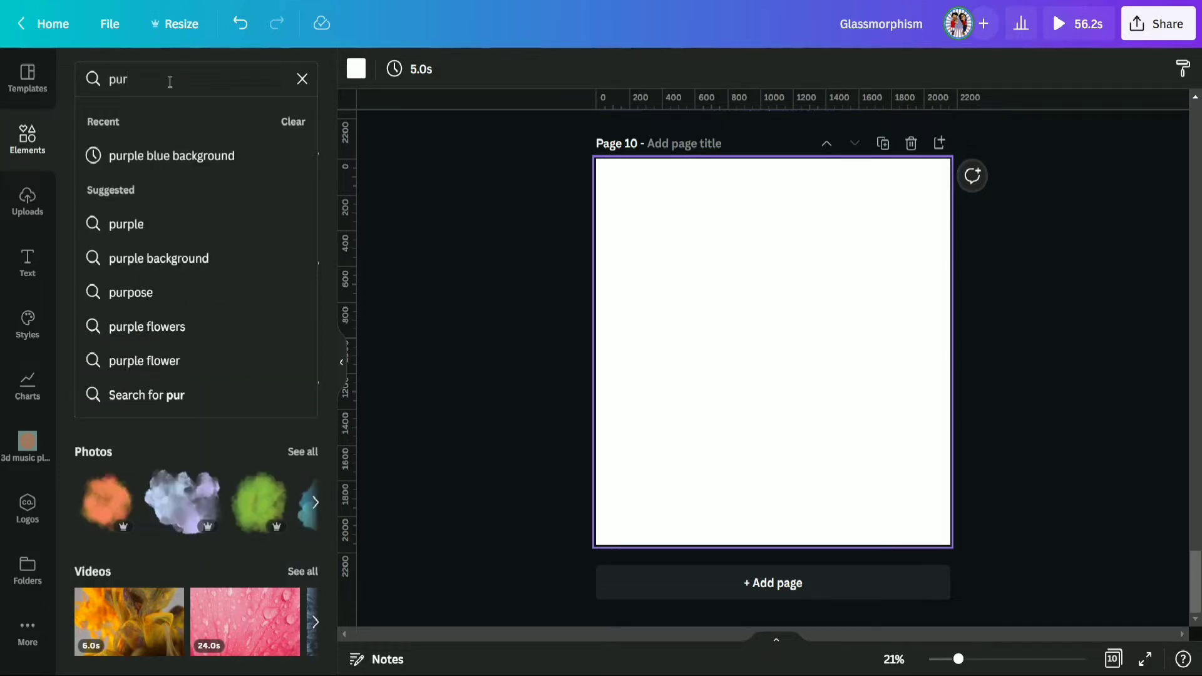
pyautogui.click(168, 156)
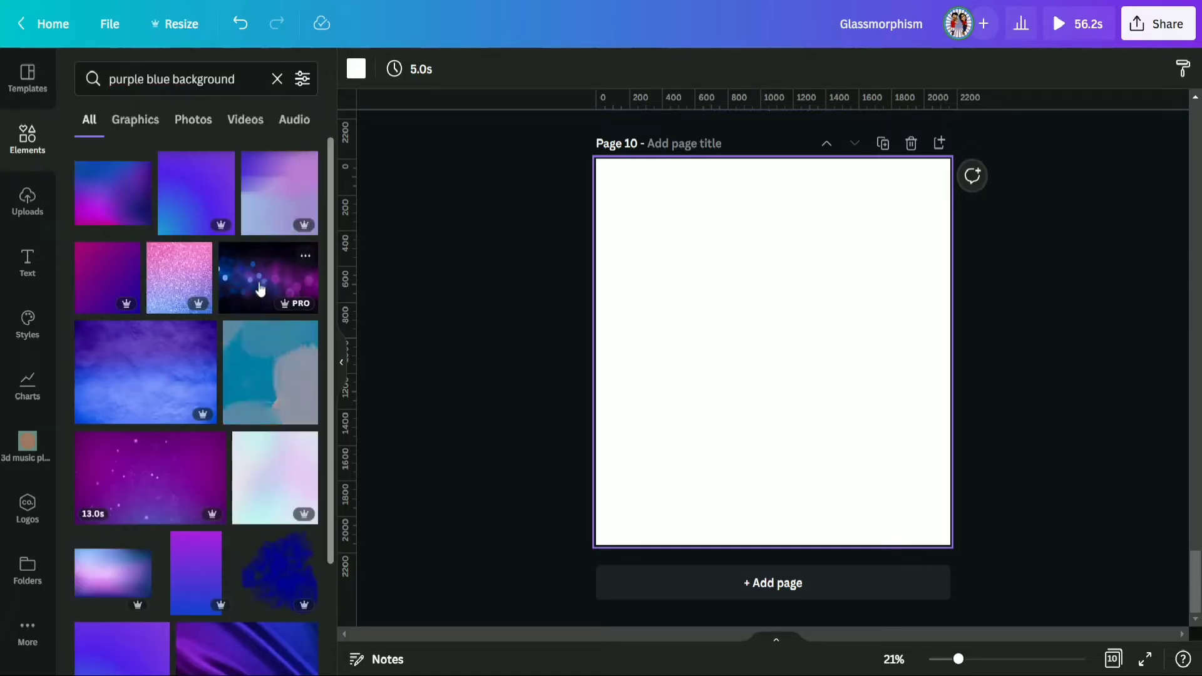
pyautogui.click(260, 289)
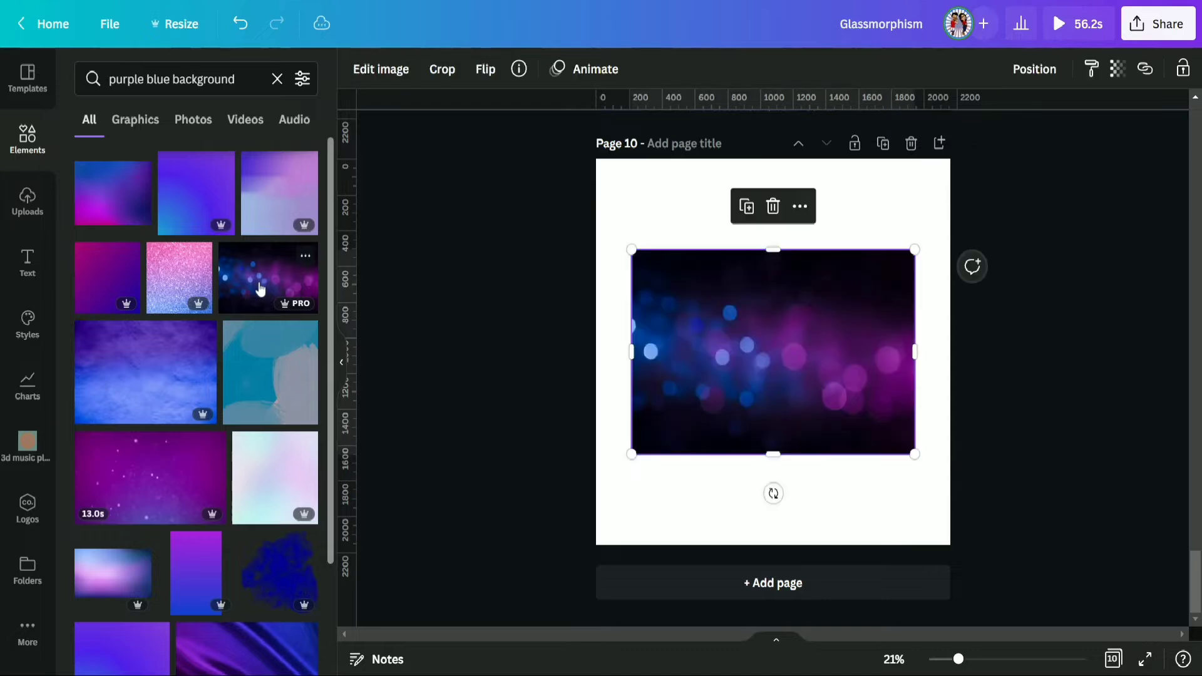
pyautogui.rightClick(812, 326)
pyautogui.click(924, 590)
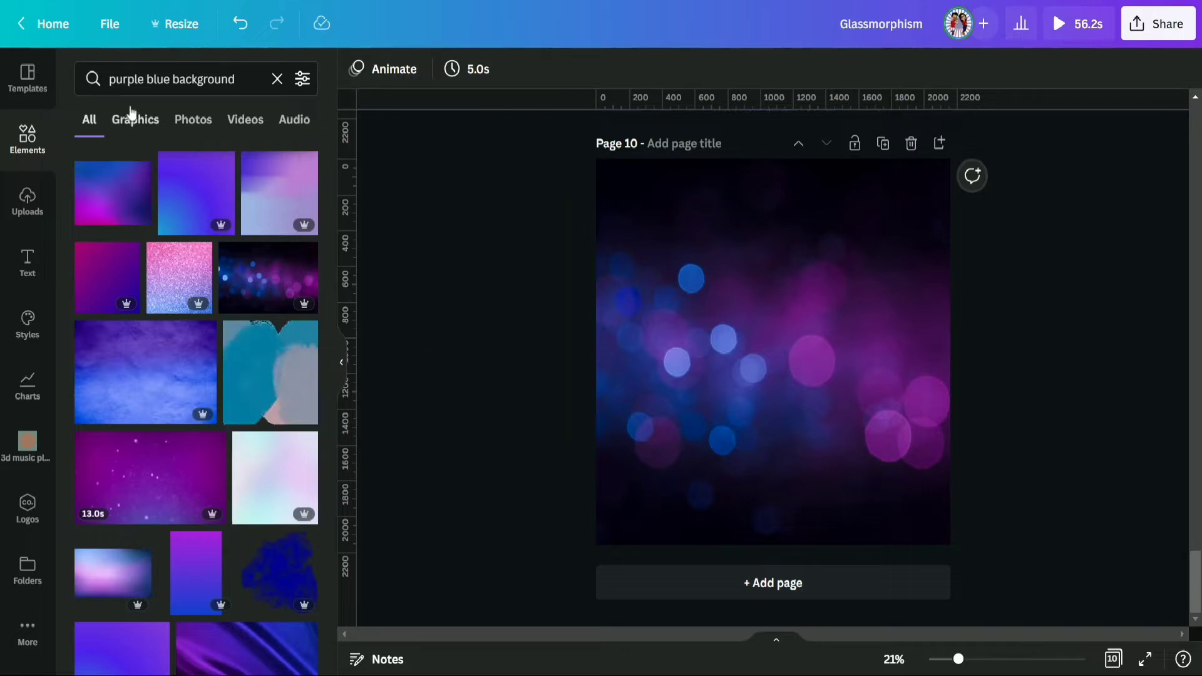
# Replace the elements search with "message box"
pyautogui.click(277, 79)
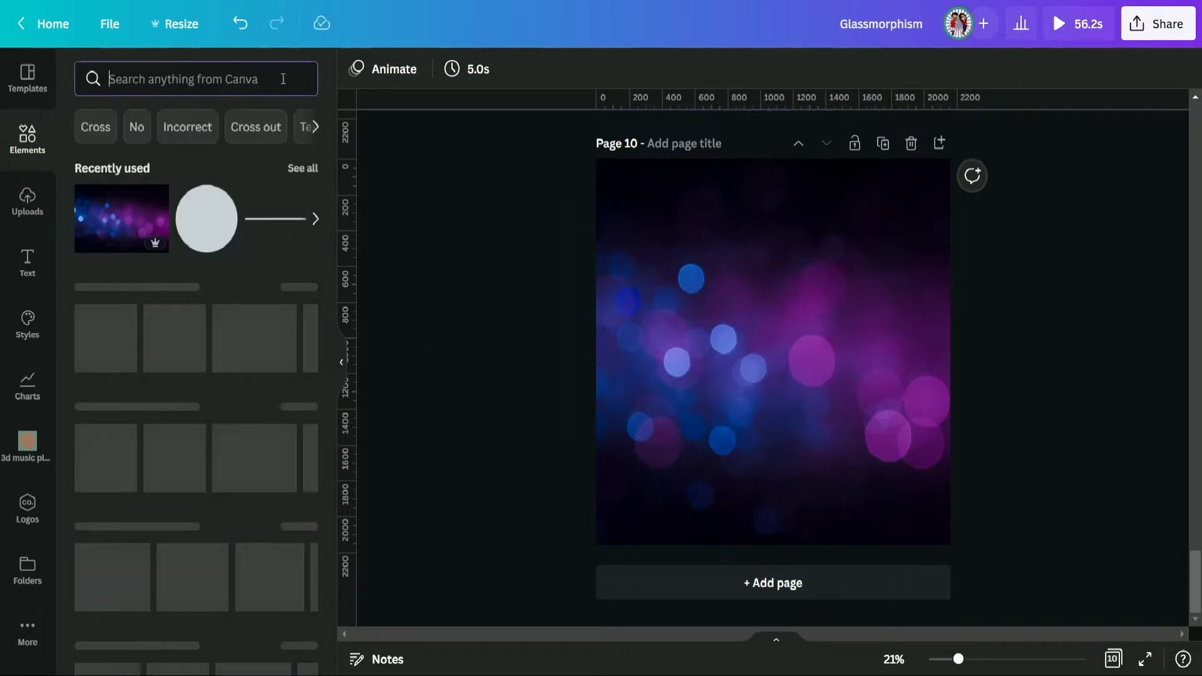
pyautogui.write('me')
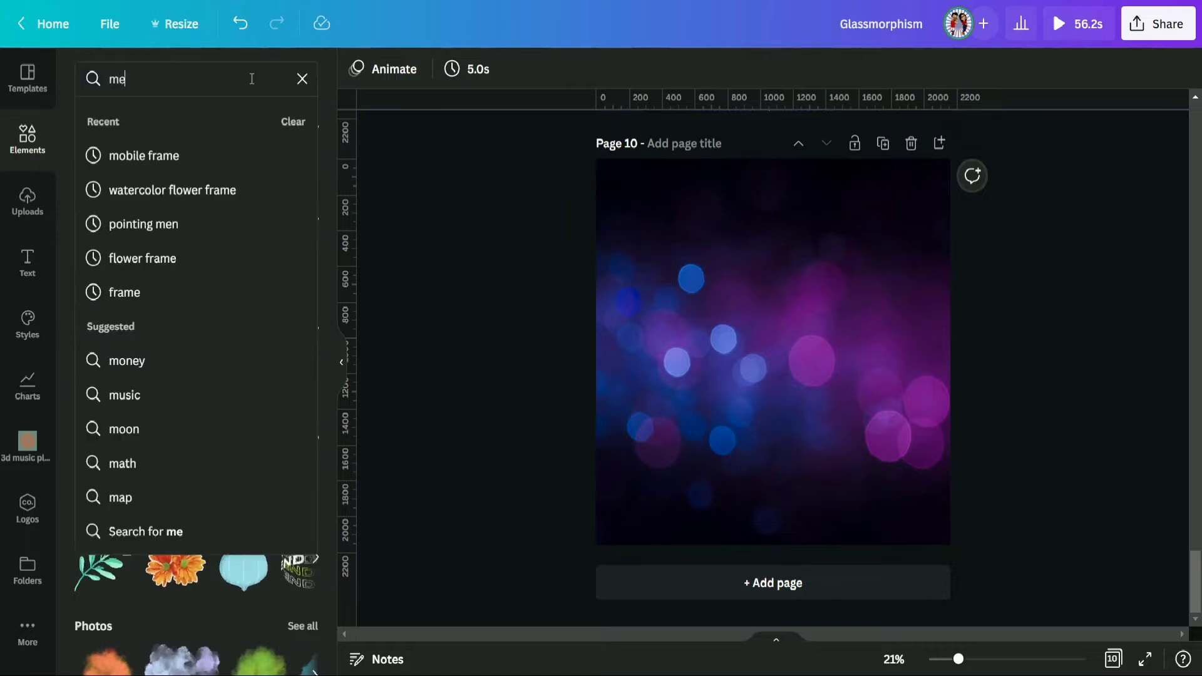
pyautogui.write('ssage box')
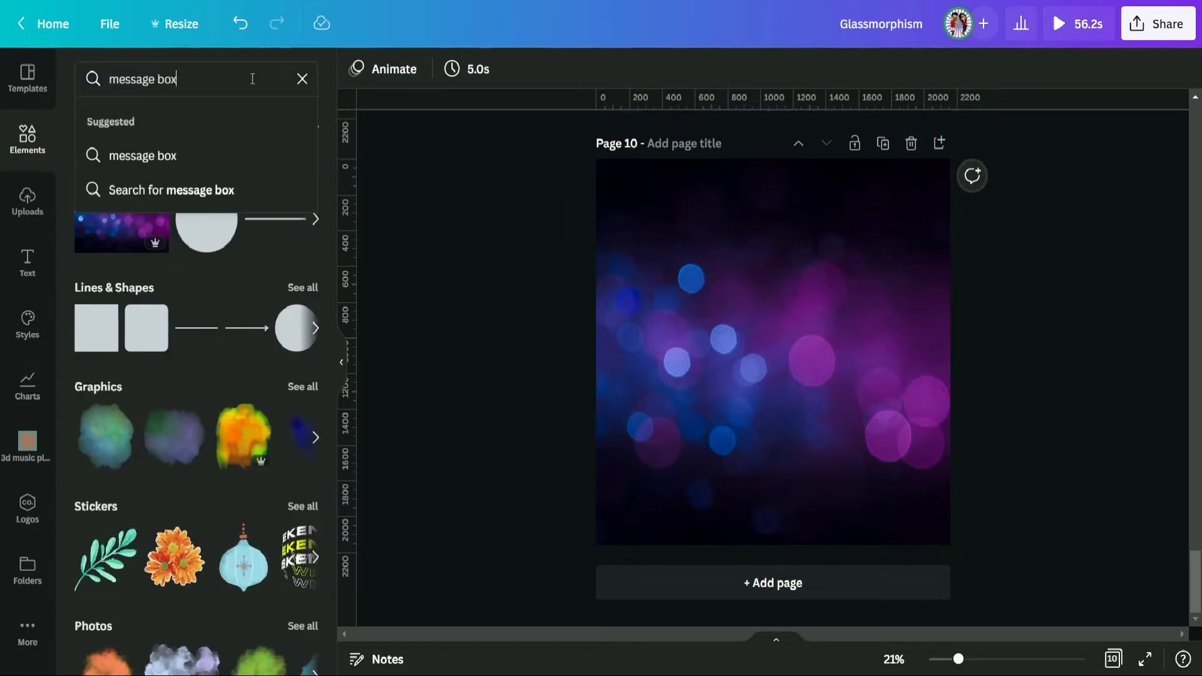
pyautogui.press('Return')
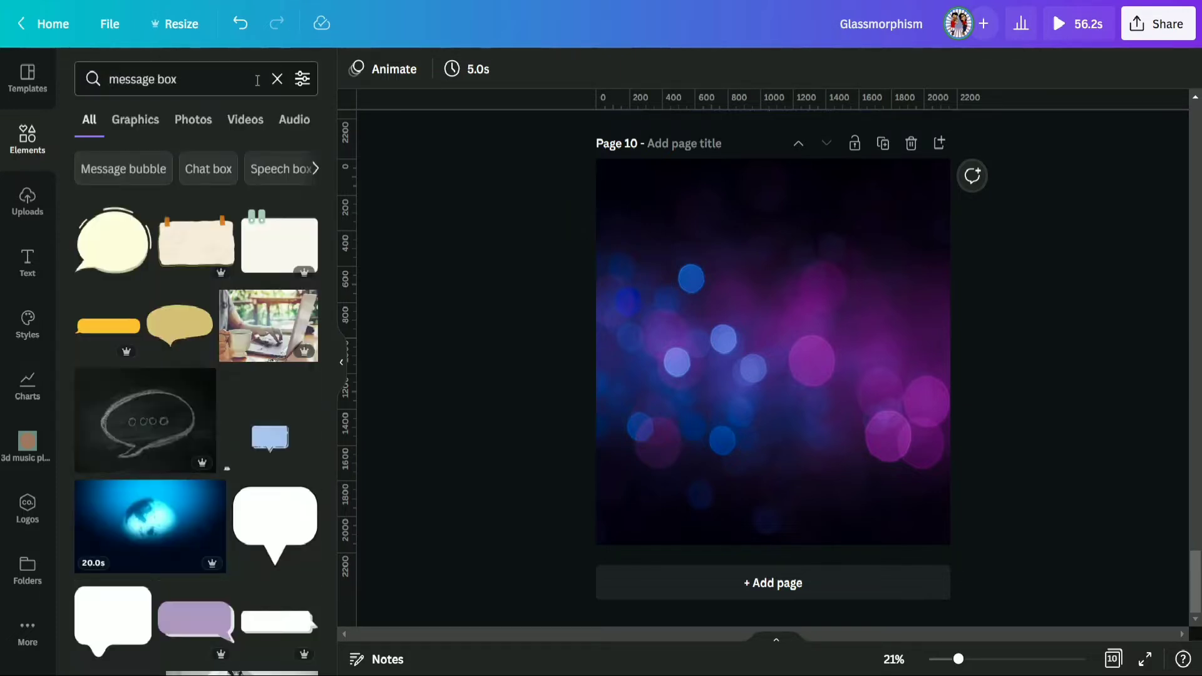
pyautogui.scroll(-6, 219, 288)
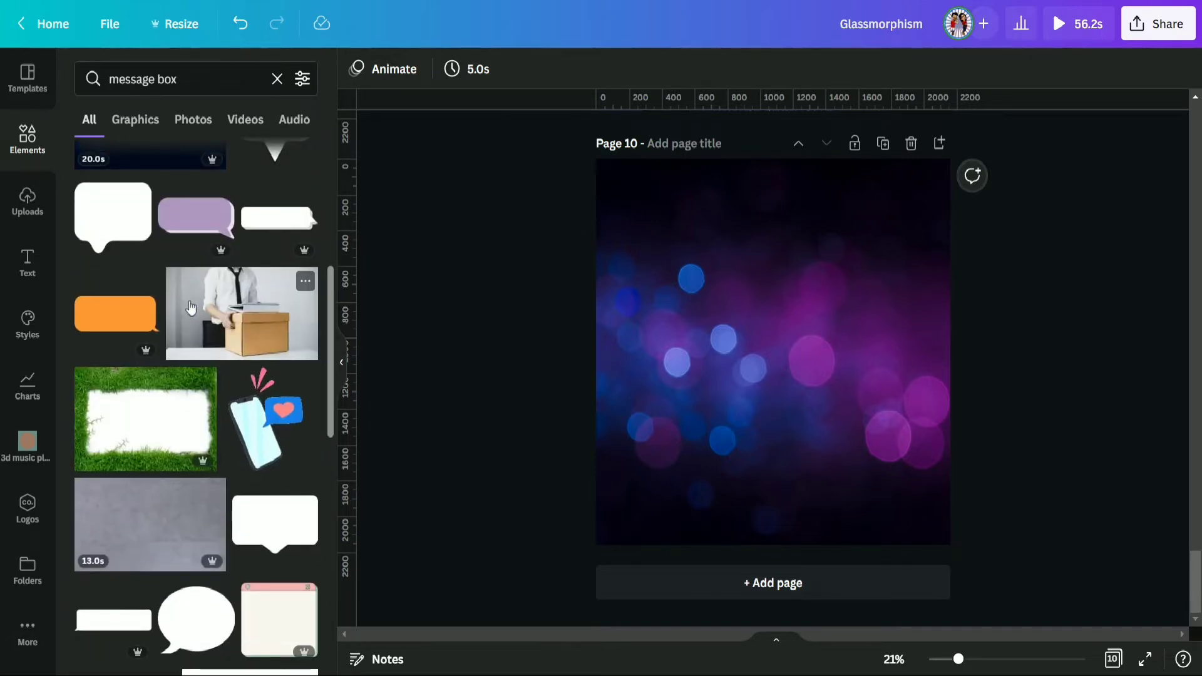
pyautogui.scroll(-3, 183, 307)
pyautogui.scroll(-4, 251, 320)
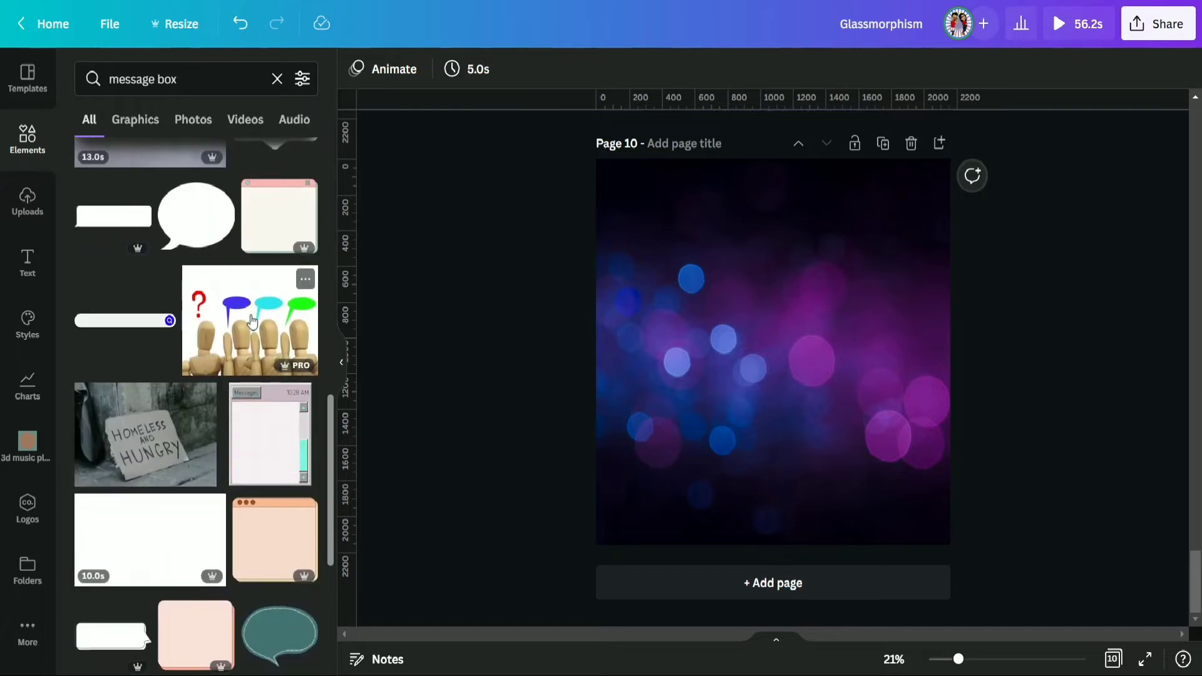
pyautogui.scroll(-5, 250, 319)
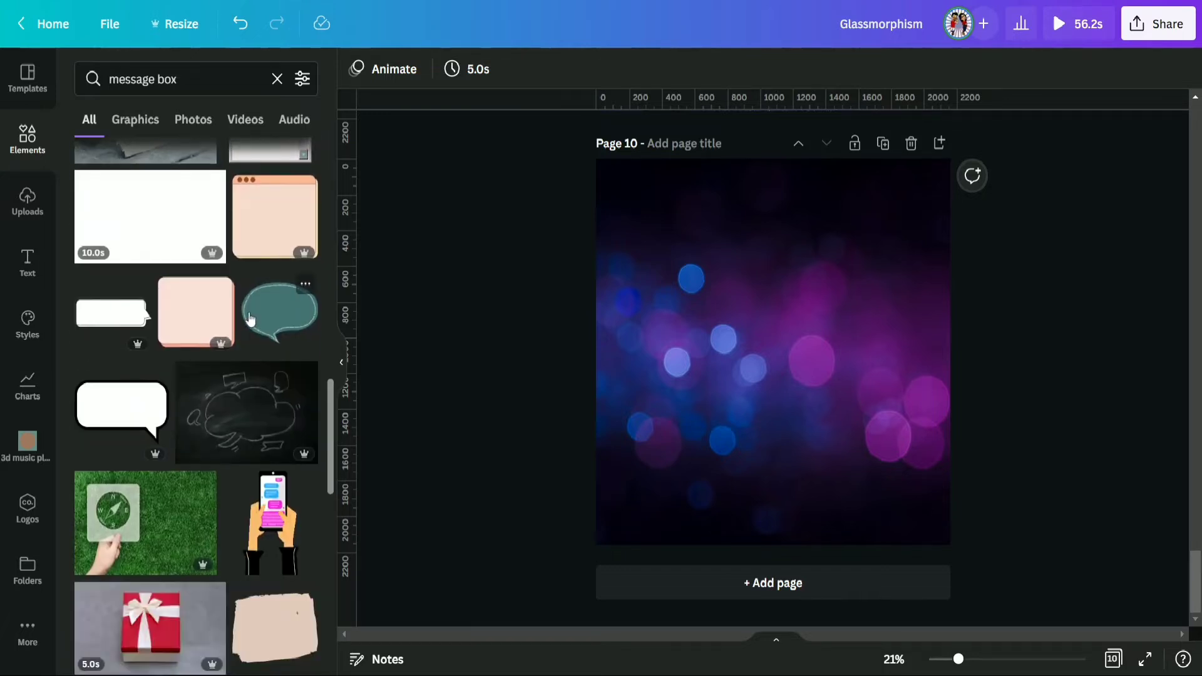
pyautogui.scroll(-3, 250, 319)
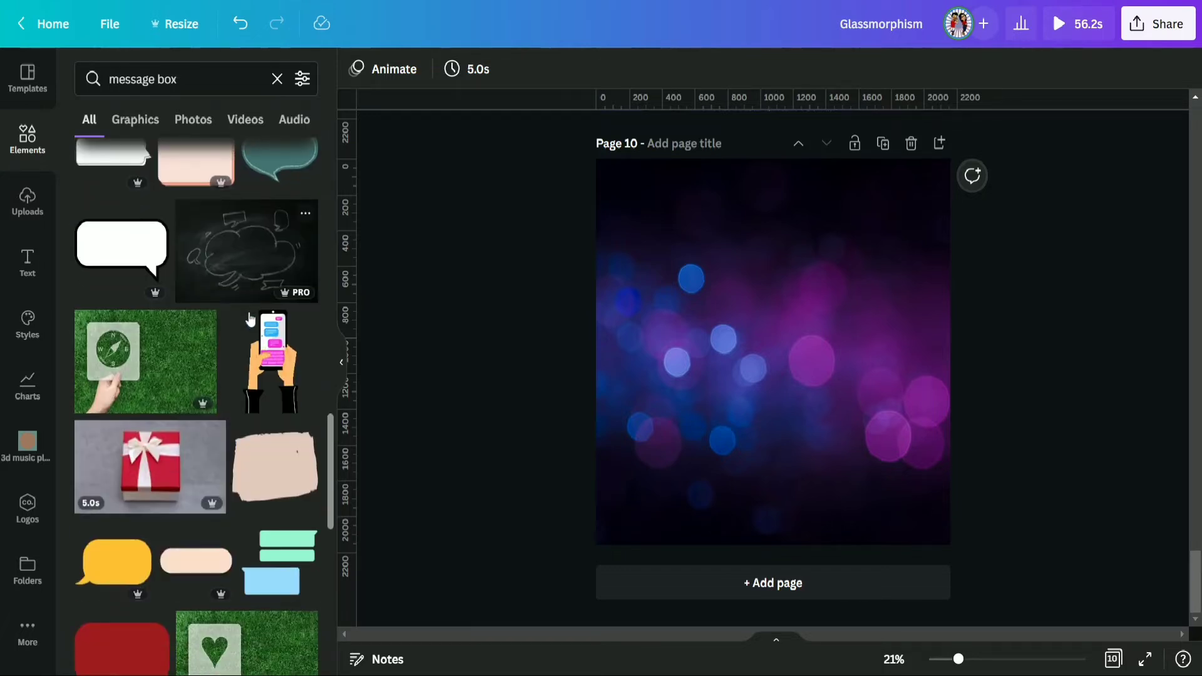
pyautogui.click(131, 261)
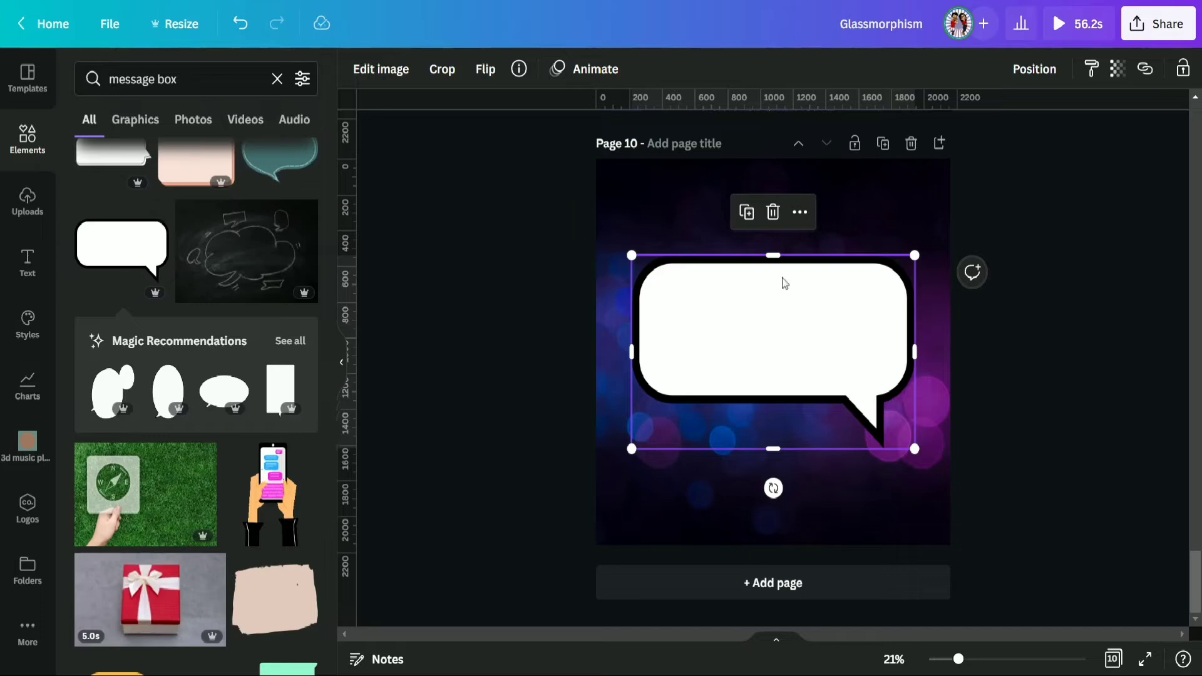
pyautogui.click(775, 209)
# Insert the pink pill-shaped message box from the "message box" results onto the page
pyautogui.scroll(-7, 215, 360)
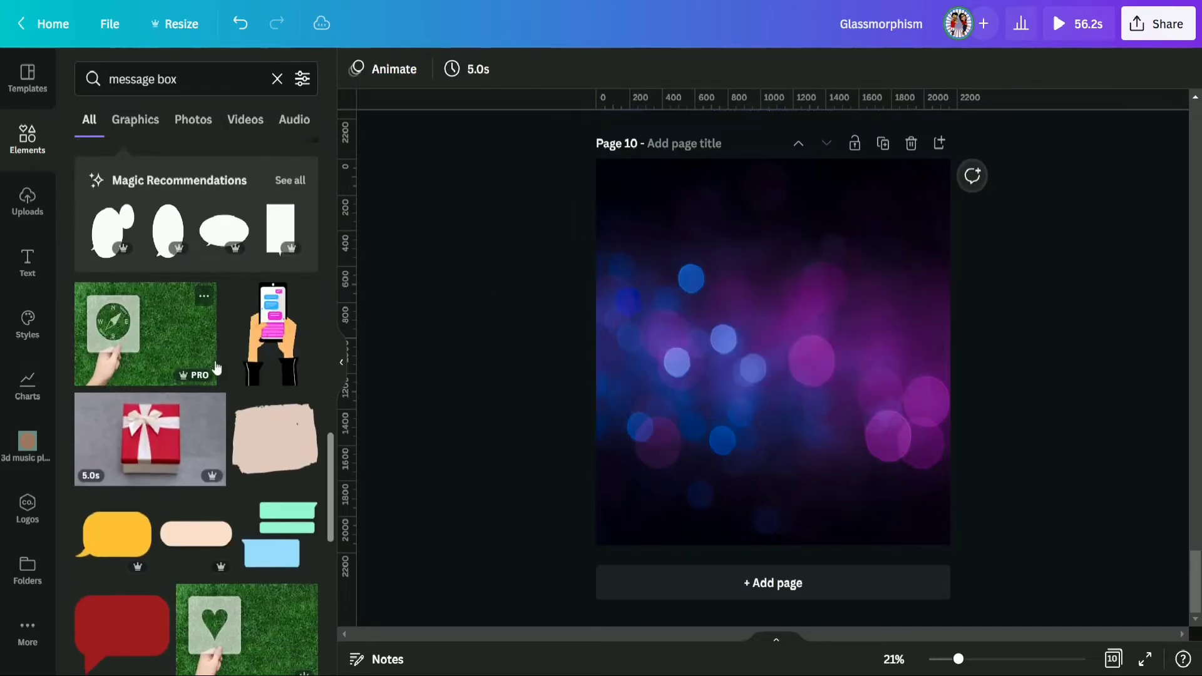
pyautogui.scroll(-4, 207, 313)
pyautogui.scroll(5, 182, 338)
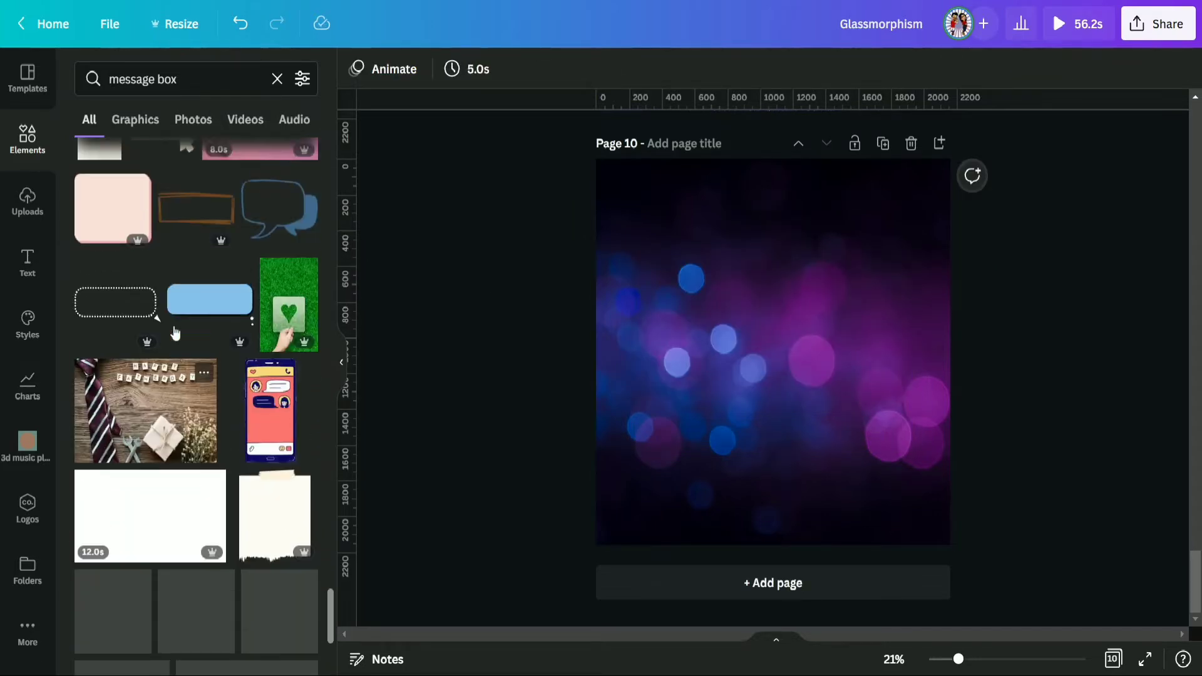
pyautogui.scroll(5, 175, 332)
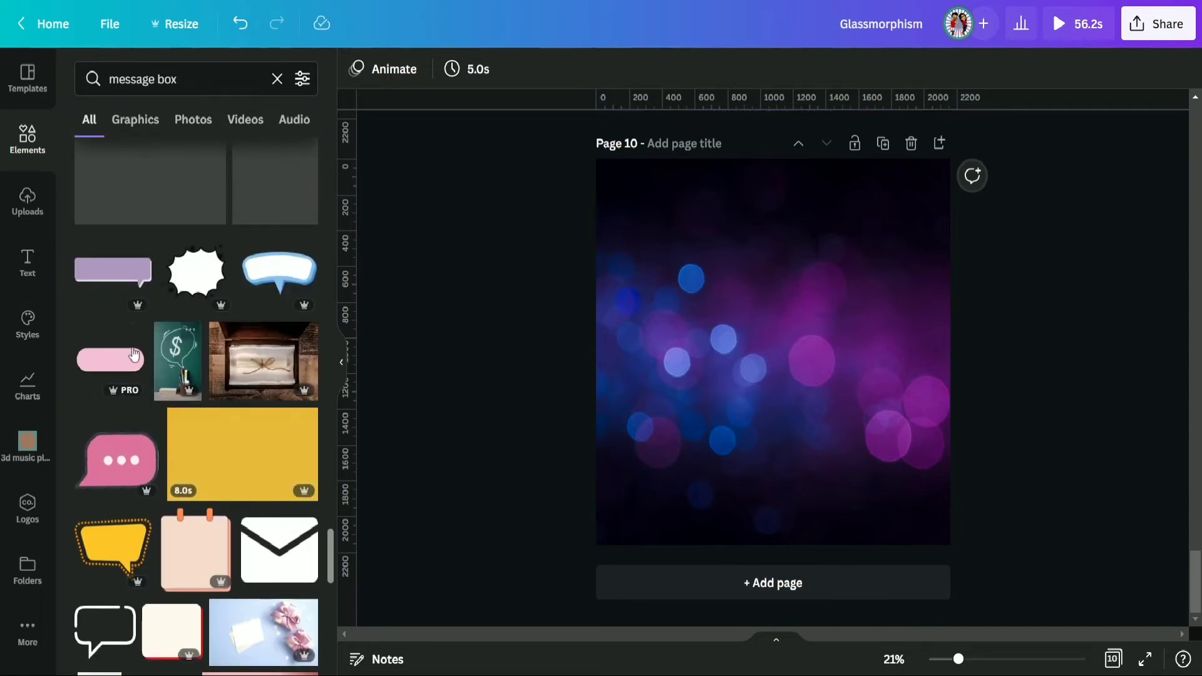
pyautogui.click(125, 358)
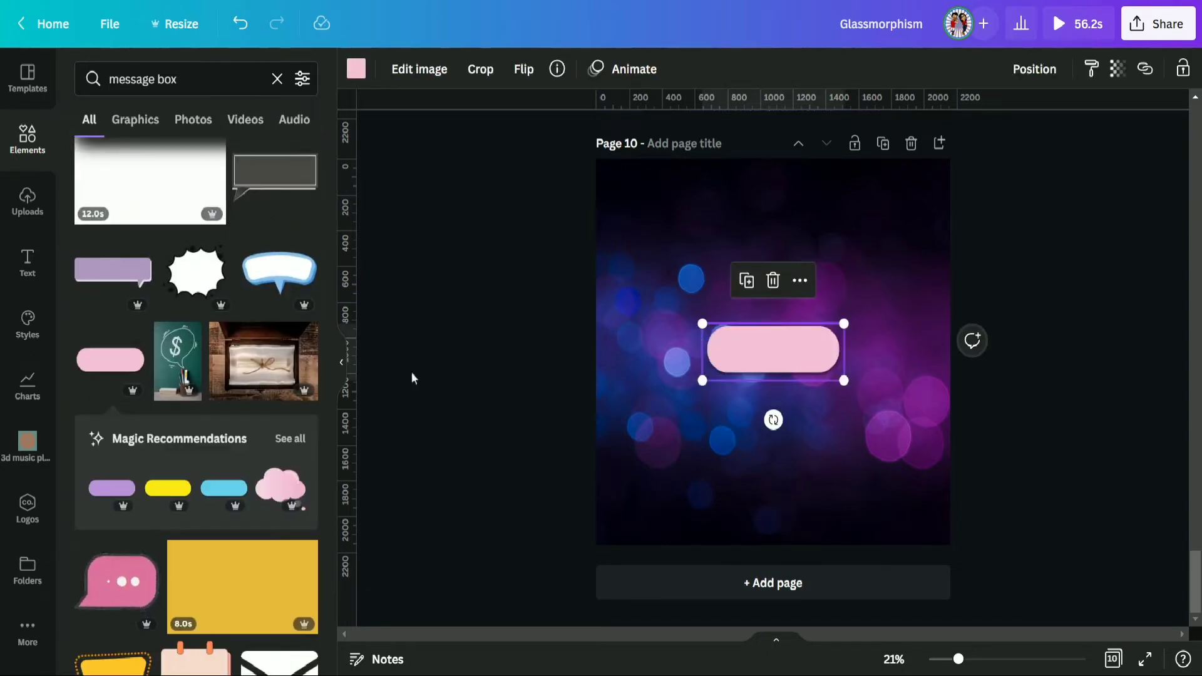
# Recolour the pill shape white, enlarge it to the full page width and position it at the page's vertical middle
pyautogui.click(346, 372)
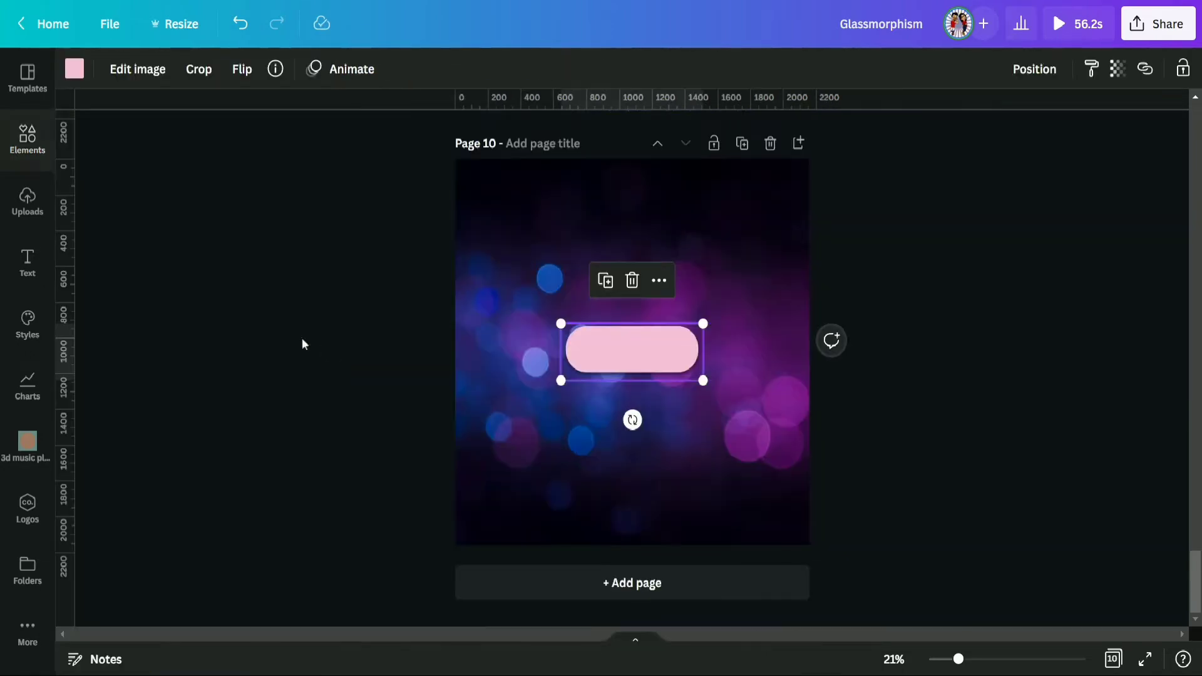
pyautogui.click(72, 70)
pyautogui.click(301, 598)
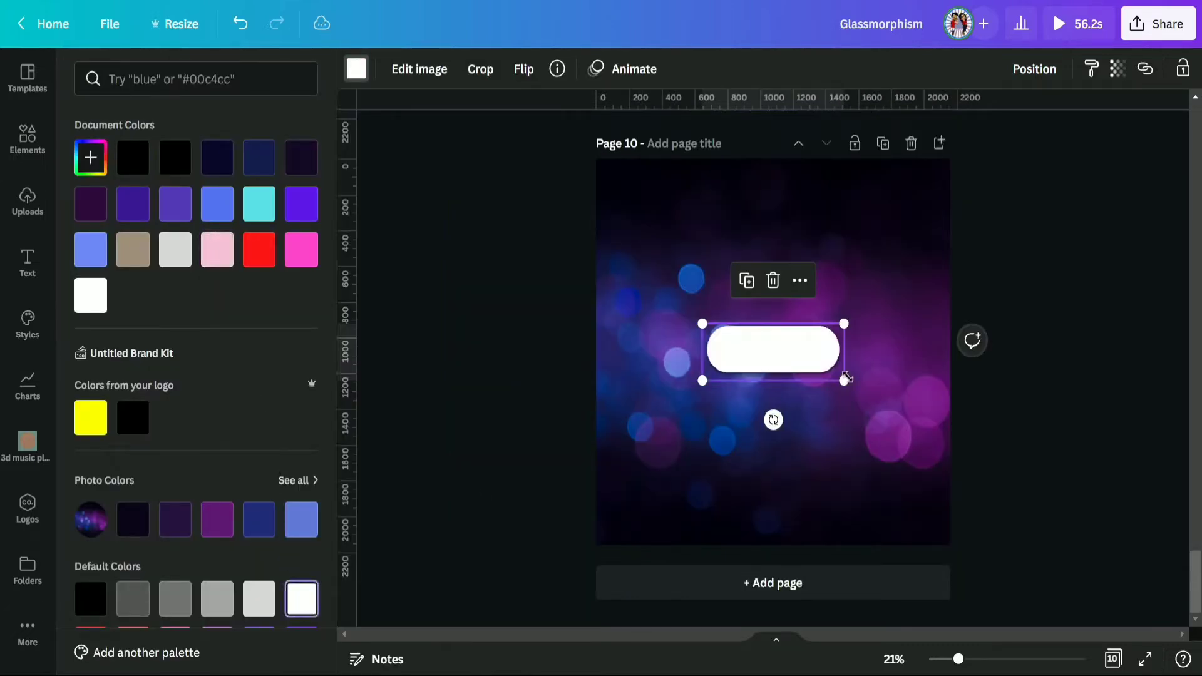
pyautogui.moveTo(844, 379); pyautogui.dragTo(950, 424)
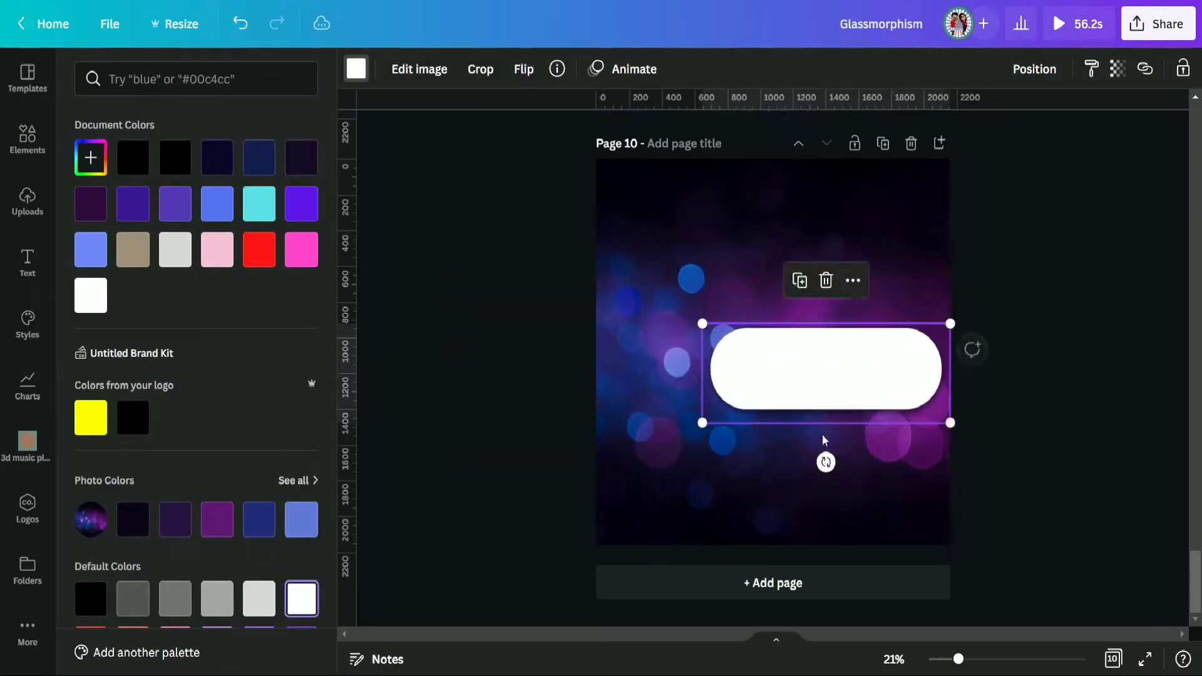
pyautogui.moveTo(700, 424); pyautogui.dragTo(595, 465)
pyautogui.moveTo(817, 374); pyautogui.dragTo(812, 335)
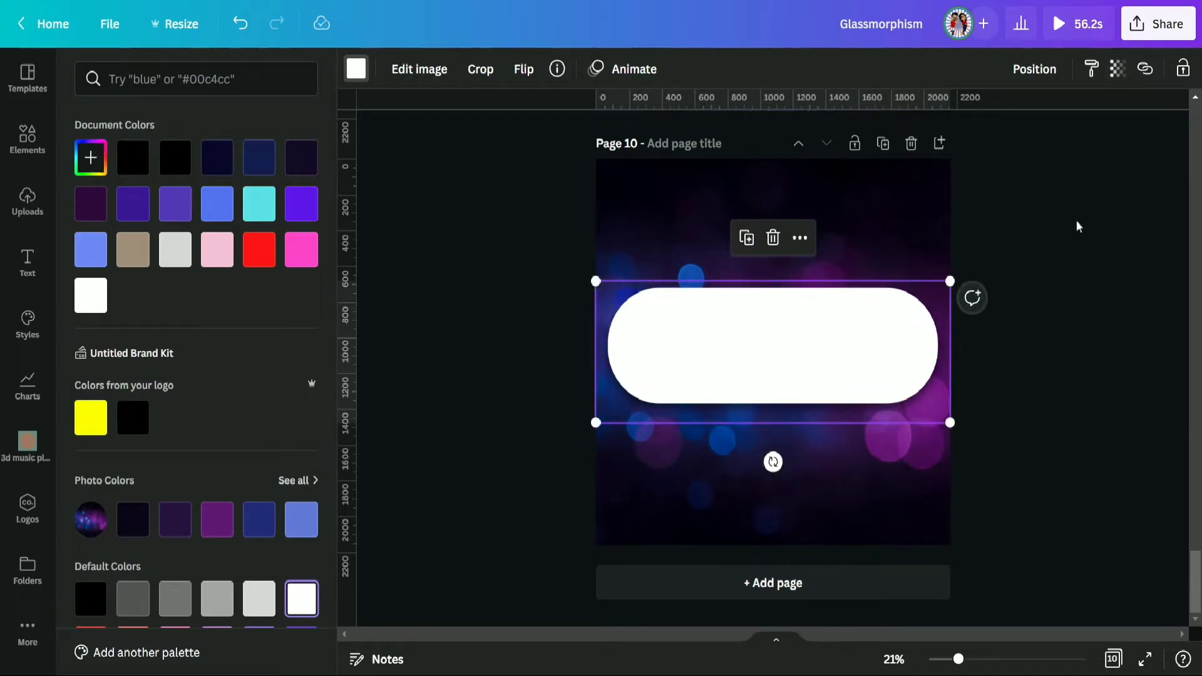
# Lower the transparency value of the white pill until the bokeh background shows through like glass
pyautogui.click(1117, 68)
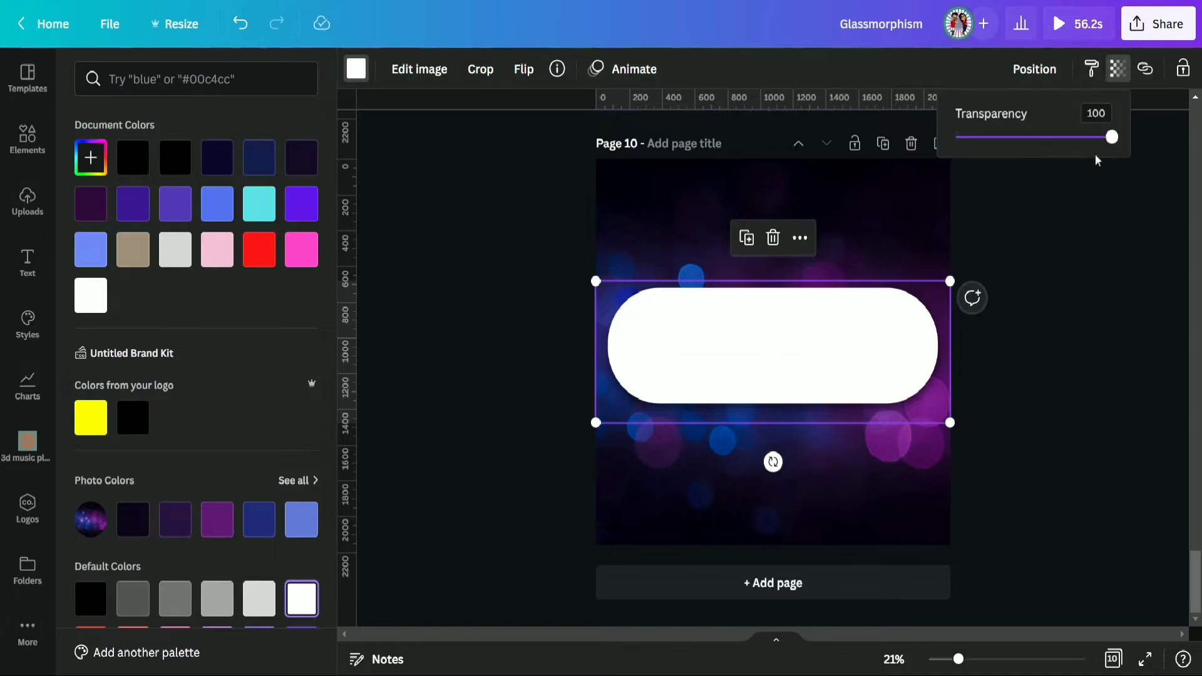
pyautogui.moveTo(1112, 144); pyautogui.dragTo(1004, 153)
pyautogui.click(1023, 266)
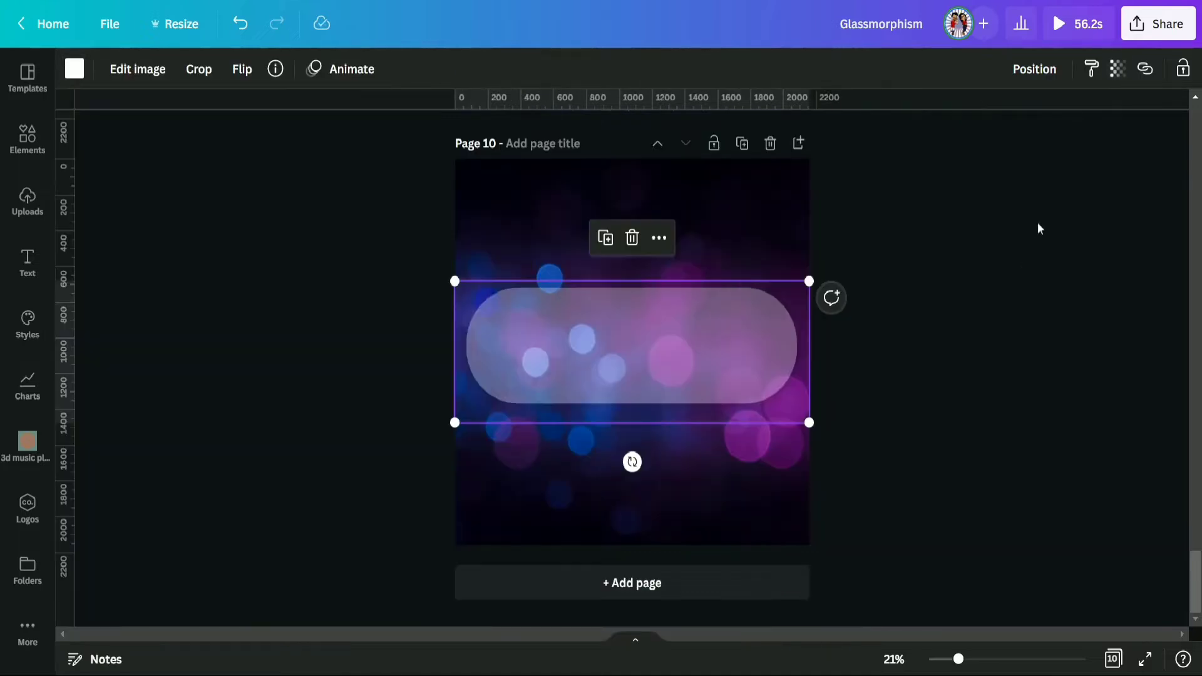
pyautogui.click(1040, 216)
pyautogui.click(695, 331)
# Clear the elements search and insert a plain circle shape over the centre of the pill
pyautogui.click(28, 147)
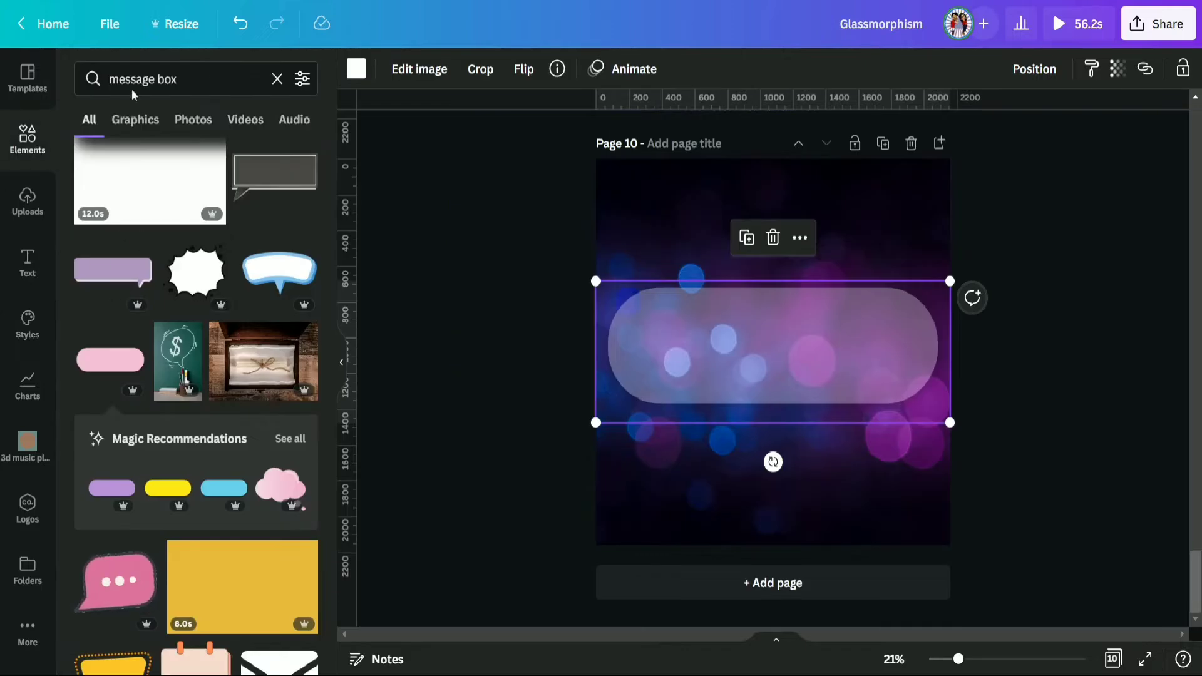
pyautogui.click(272, 79)
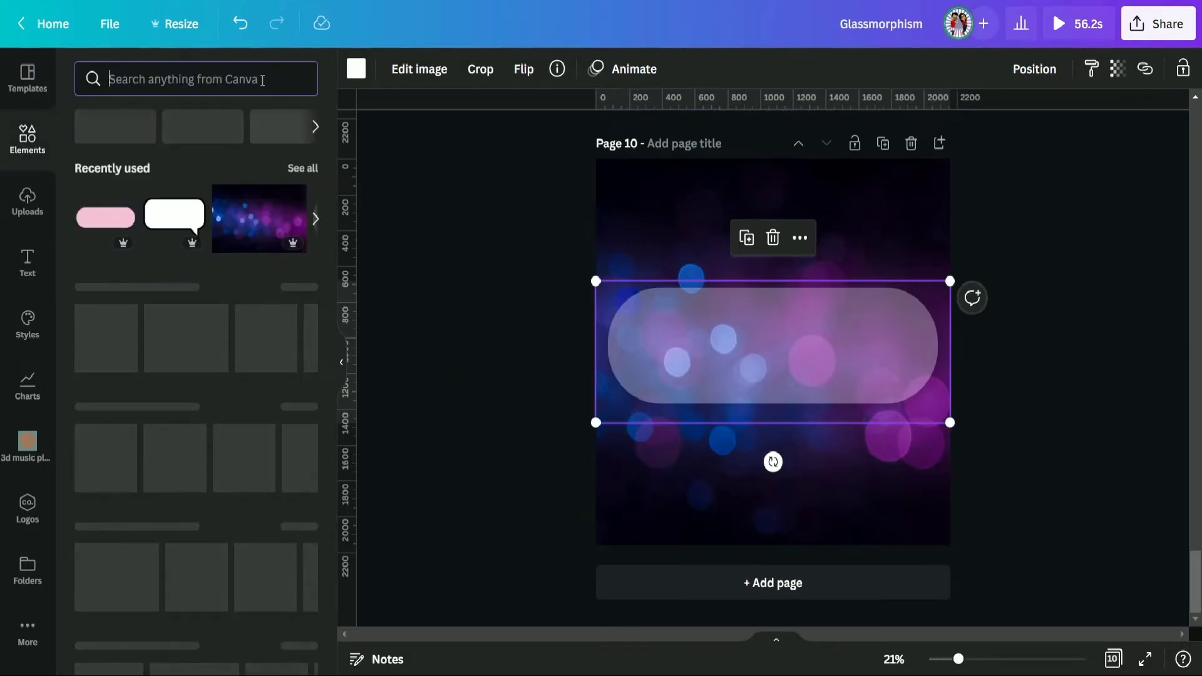
pyautogui.click(299, 331)
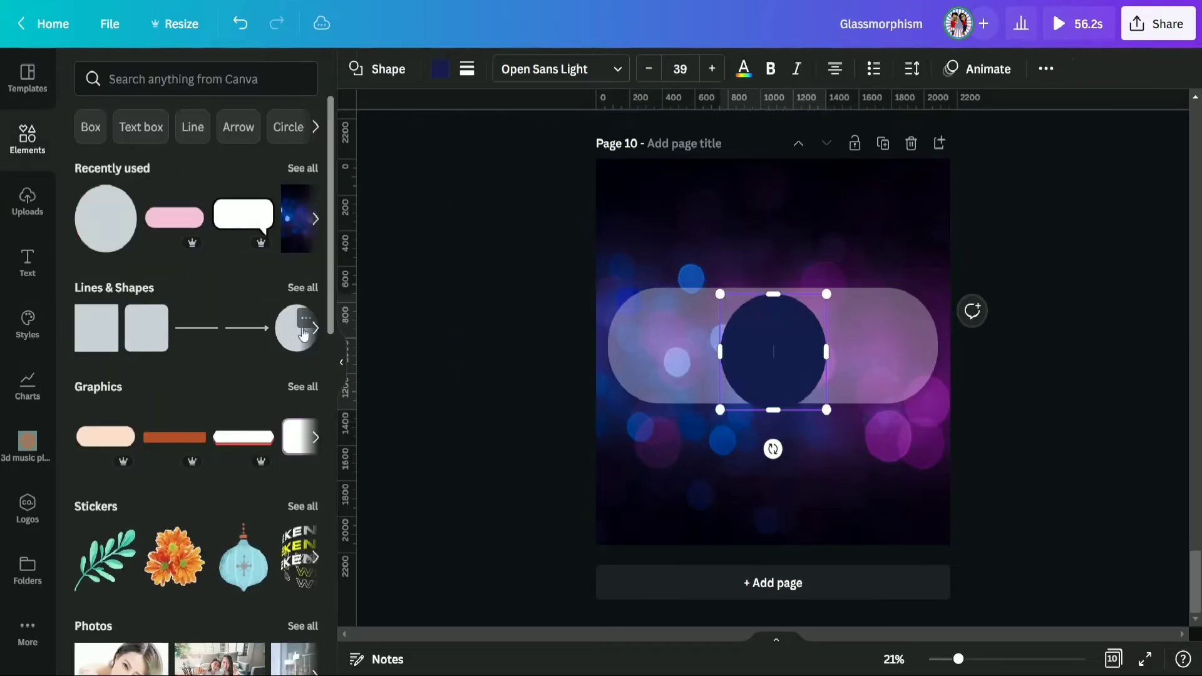
pyautogui.click(341, 362)
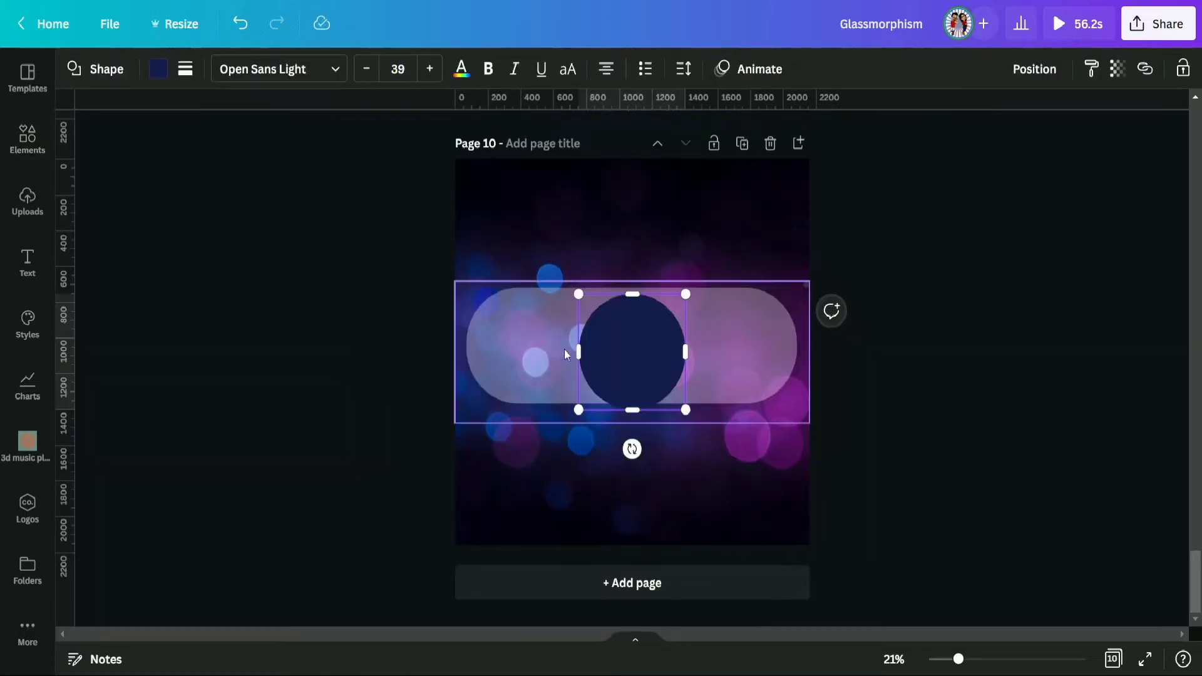
pyautogui.click(1091, 190)
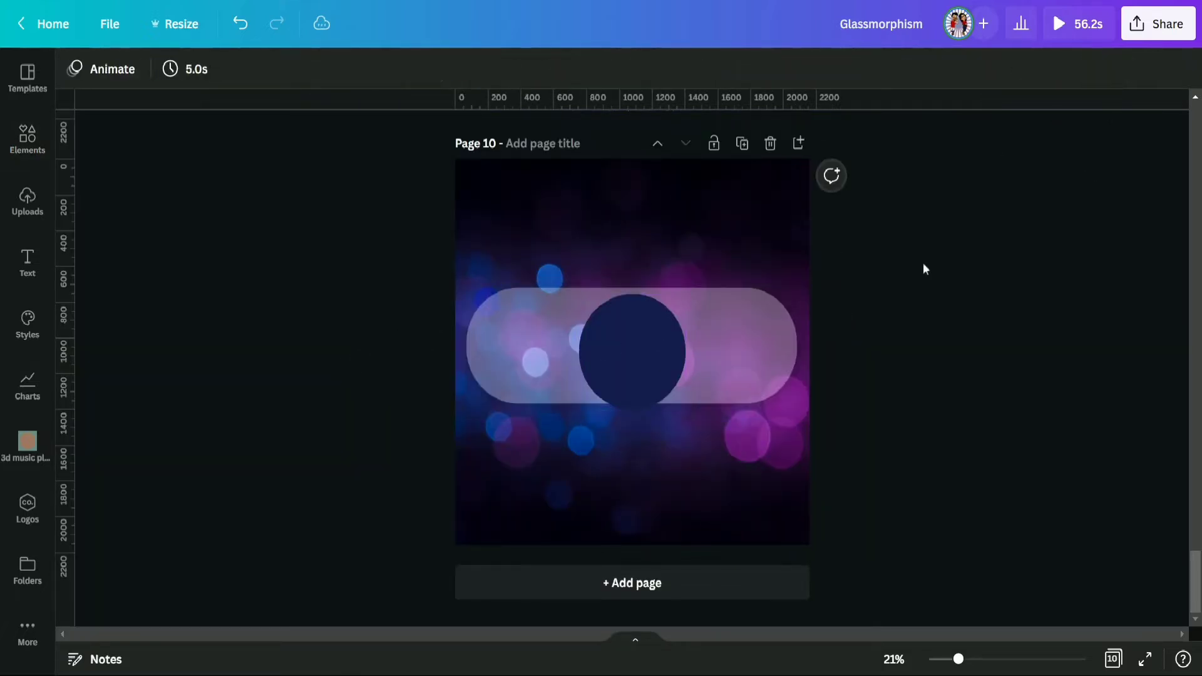
# Set the transparency of the dark blue circle to 30
pyautogui.click(646, 362)
pyautogui.click(1117, 69)
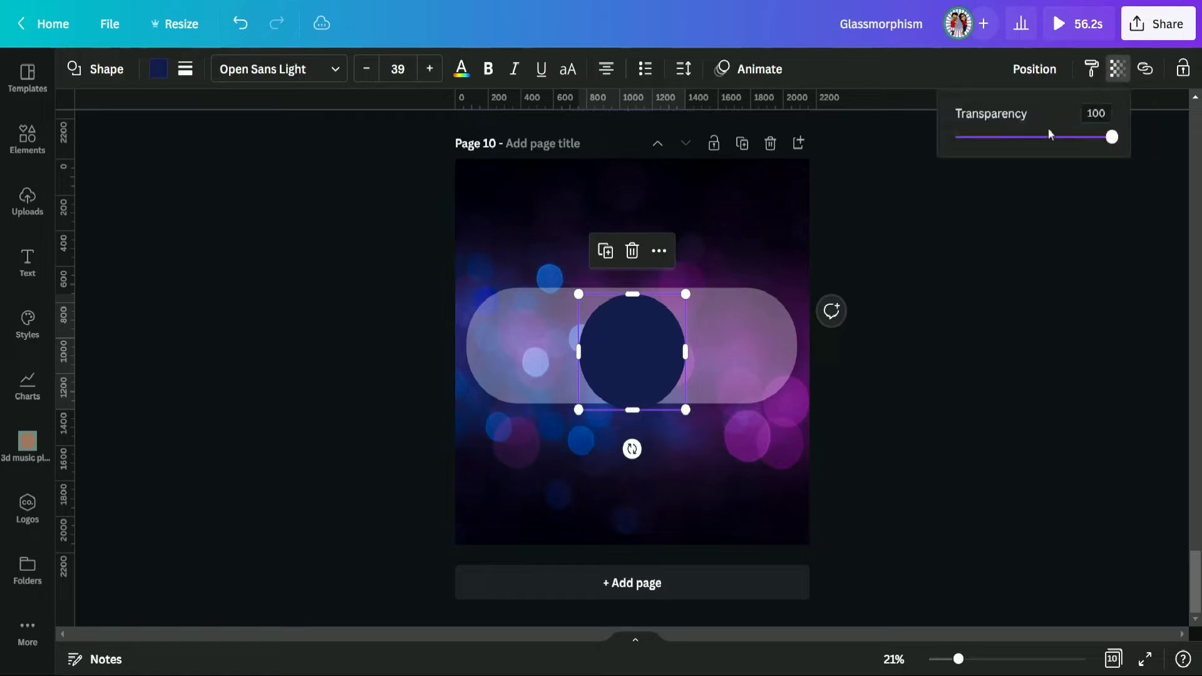
pyautogui.moveTo(1052, 143); pyautogui.dragTo(1005, 150)
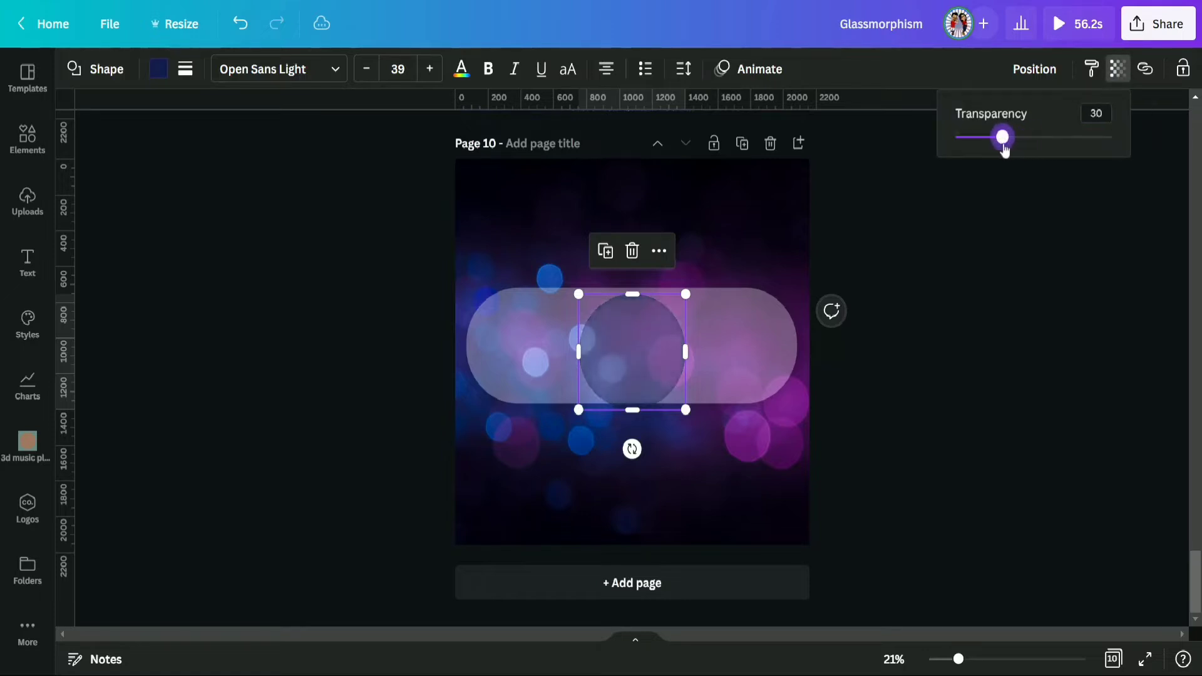
pyautogui.click(807, 308)
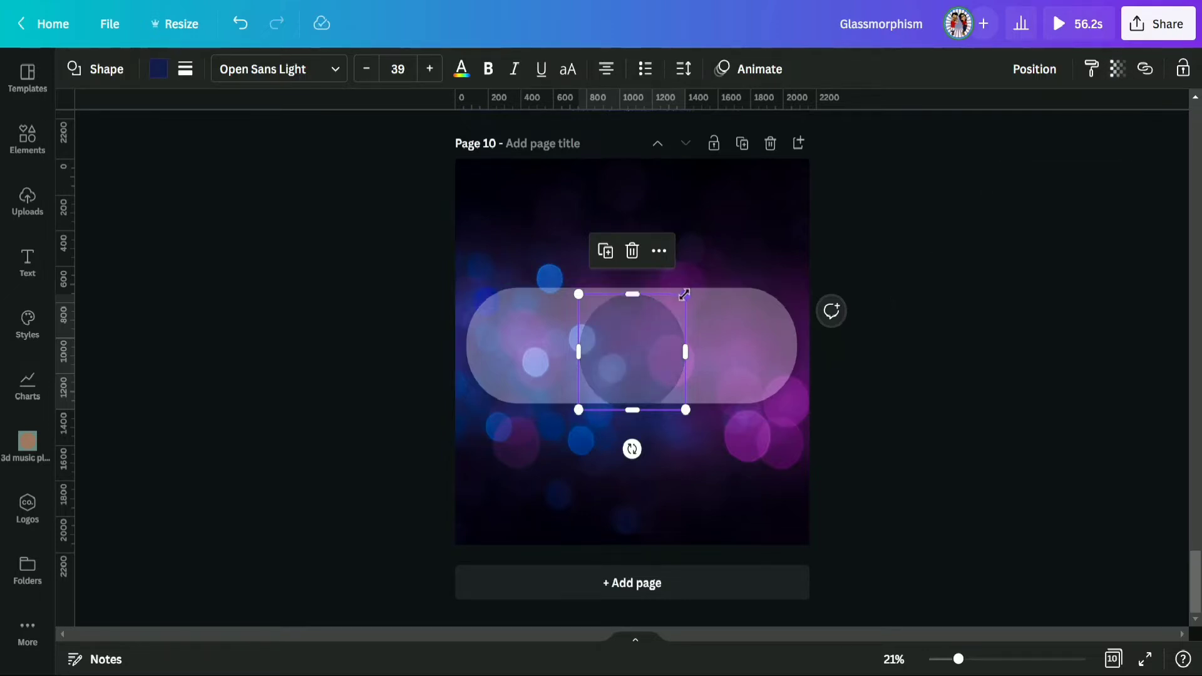
# Shrink the circle to a small button size and place it inside the right end of the pill
pyautogui.moveTo(684, 294); pyautogui.dragTo(604, 381)
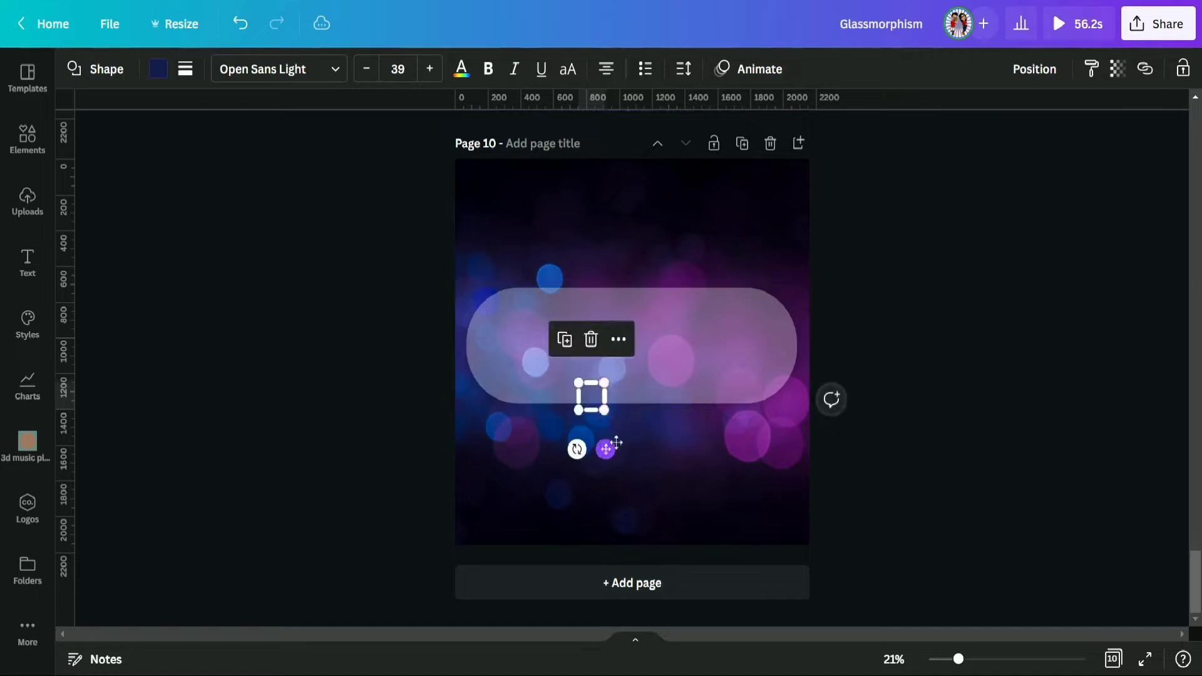
pyautogui.moveTo(617, 443); pyautogui.dragTo(752, 359)
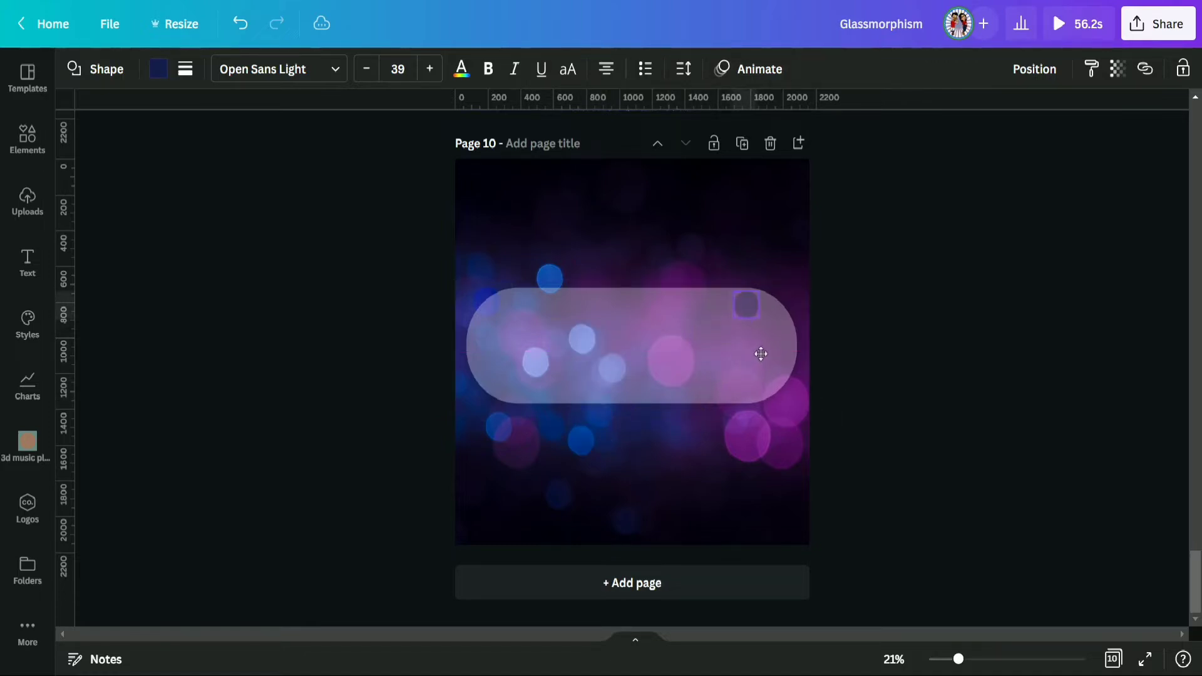
pyautogui.moveTo(757, 354); pyautogui.dragTo(782, 402)
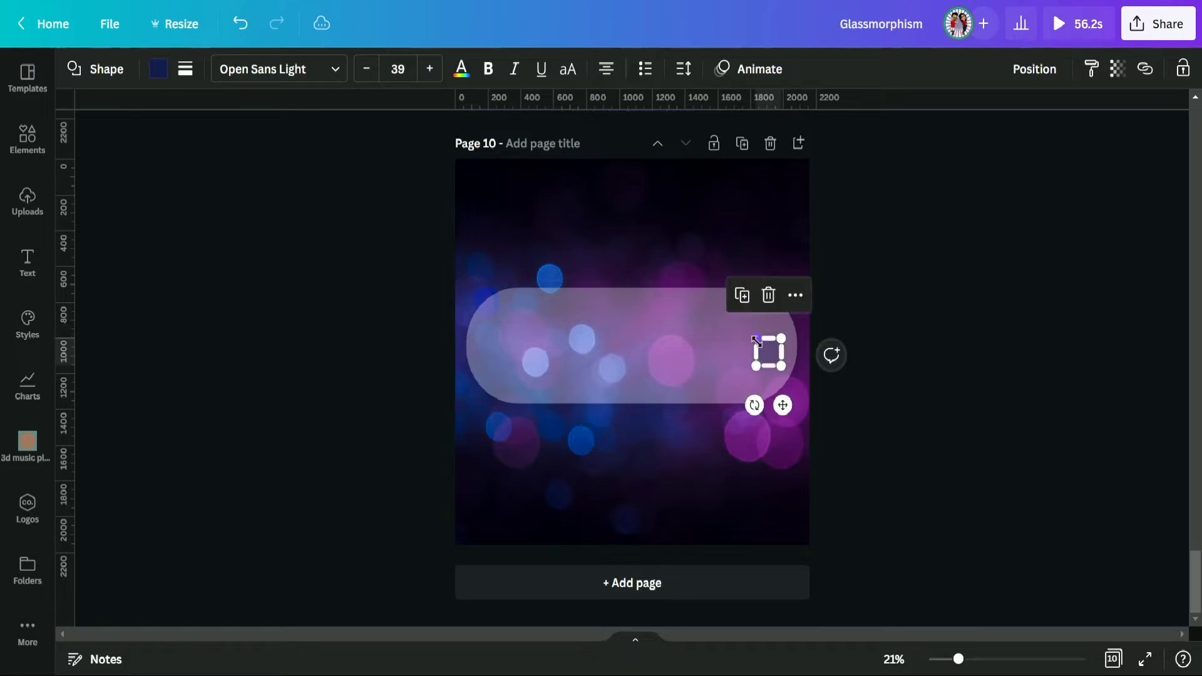
pyautogui.moveTo(756, 339); pyautogui.dragTo(745, 326)
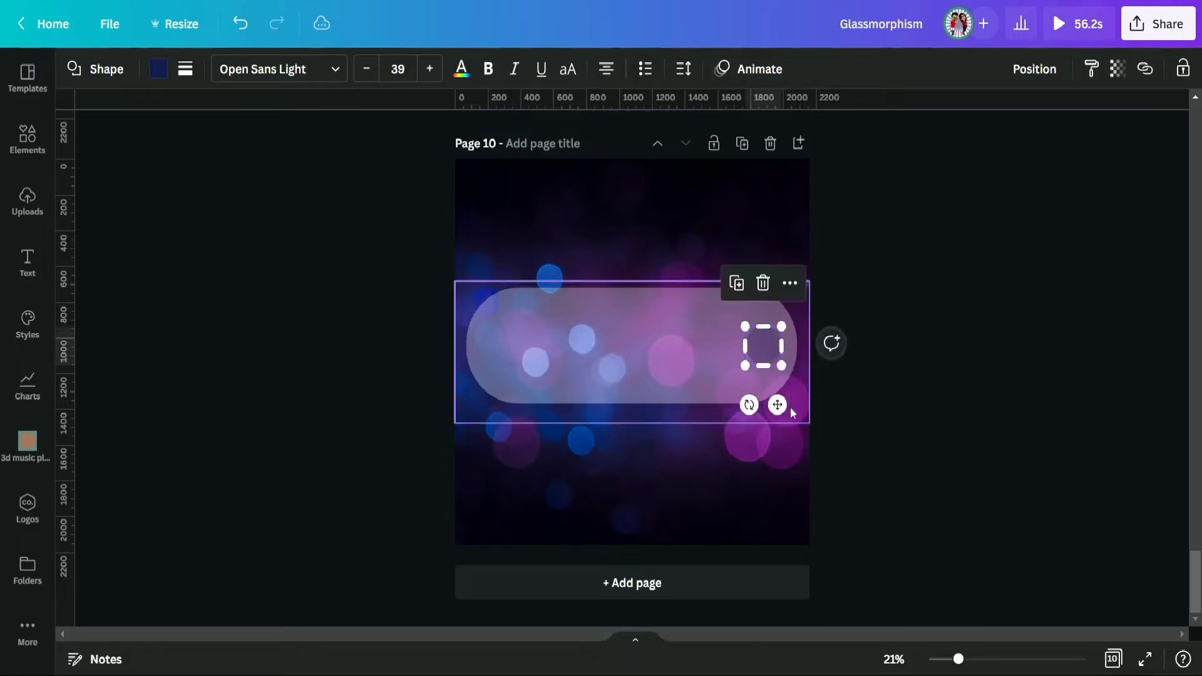
# Nudge the small circle toward the pill's right edge and recolour it black
pyautogui.moveTo(777, 405); pyautogui.dragTo(783, 408)
pyautogui.click(930, 338)
pyautogui.click(777, 357)
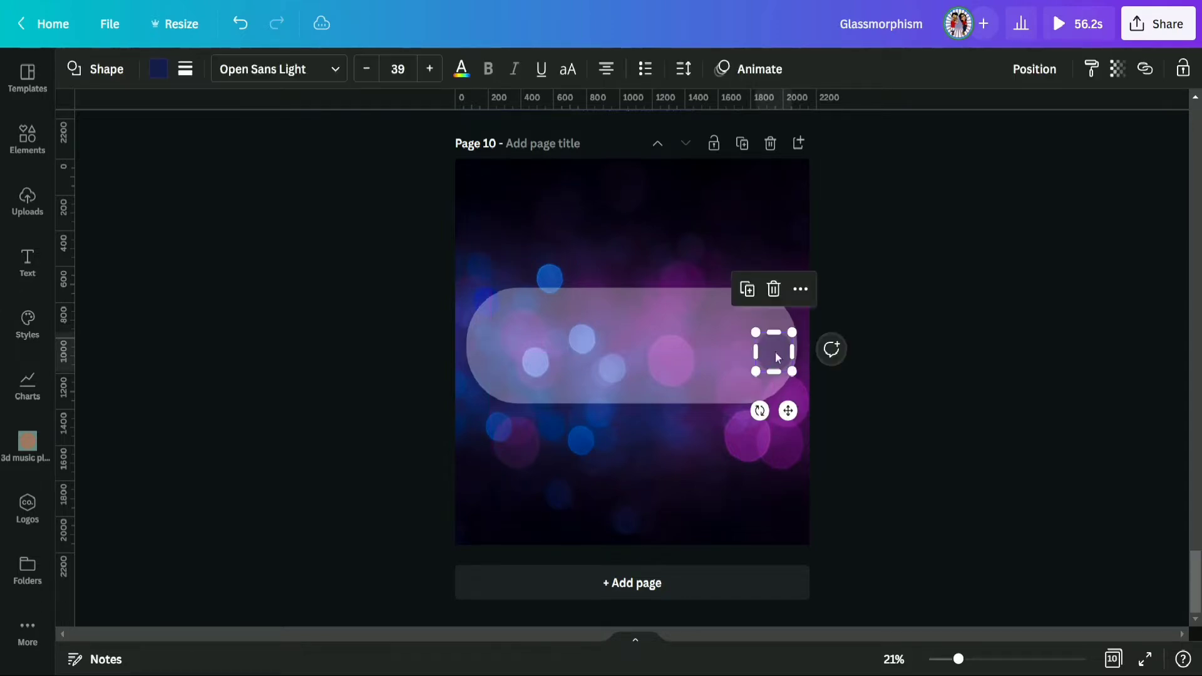
pyautogui.click(159, 69)
pyautogui.click(132, 421)
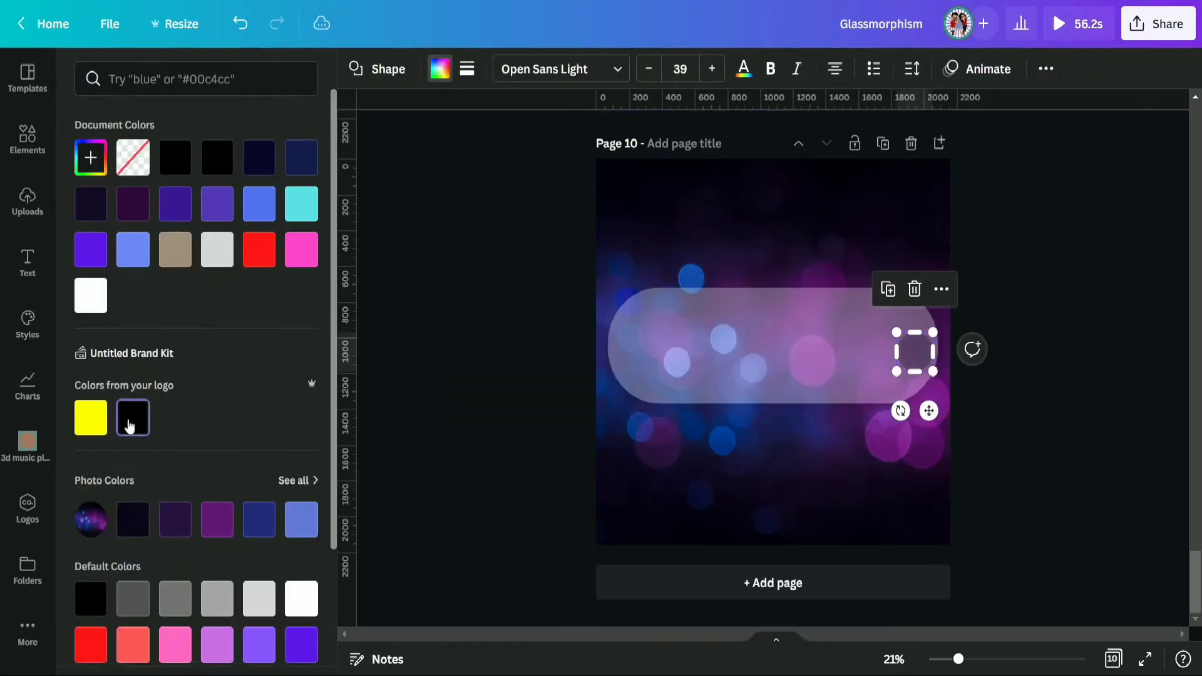
pyautogui.click(432, 348)
# Enlarge the black circle slightly and keep it vertically centred inside the pill's right end
pyautogui.click(771, 358)
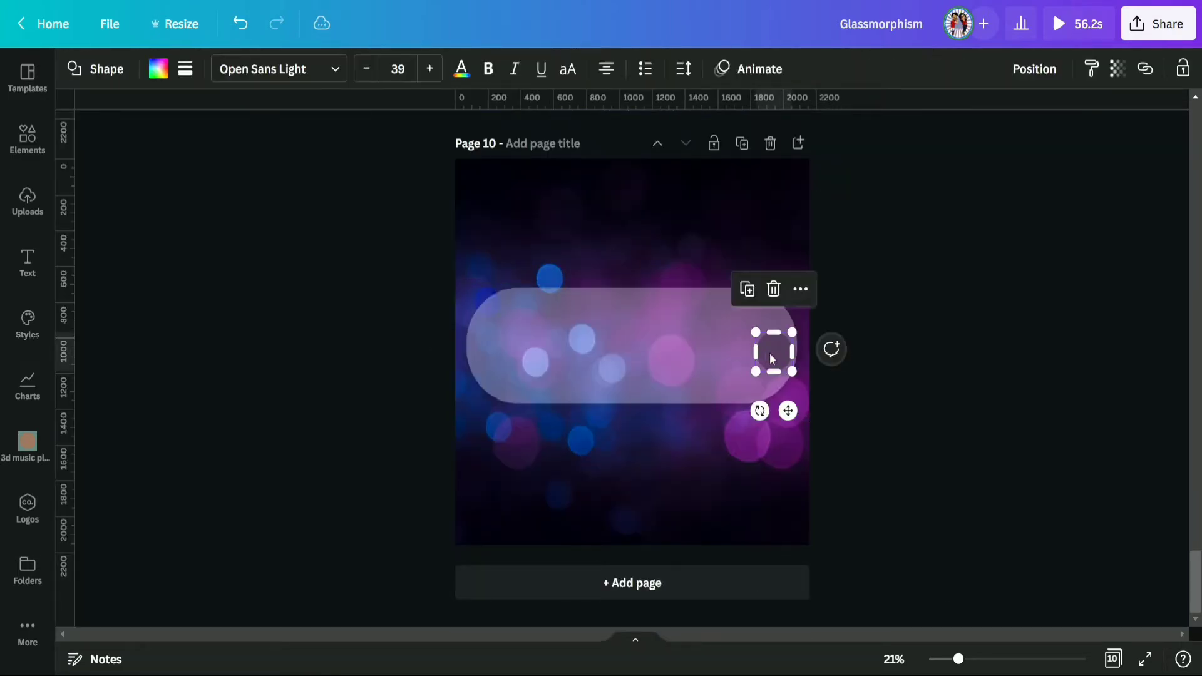
pyautogui.moveTo(754, 328)
pyautogui.mouseDown()
pyautogui.moveTo(773, 358)
pyautogui.moveTo(769, 338)
pyautogui.mouseUp()
pyautogui.click(967, 312)
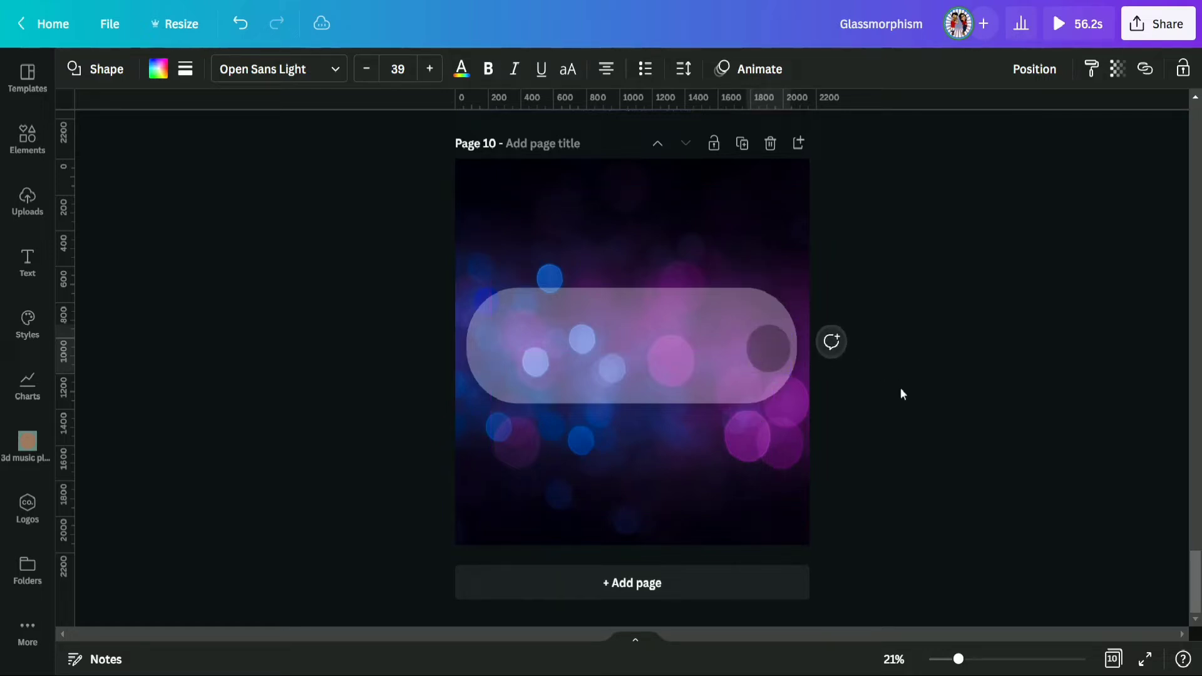
# Search the elements for "cros" and insert the plain thick X graphic on the page
pyautogui.click(29, 150)
pyautogui.click(184, 79)
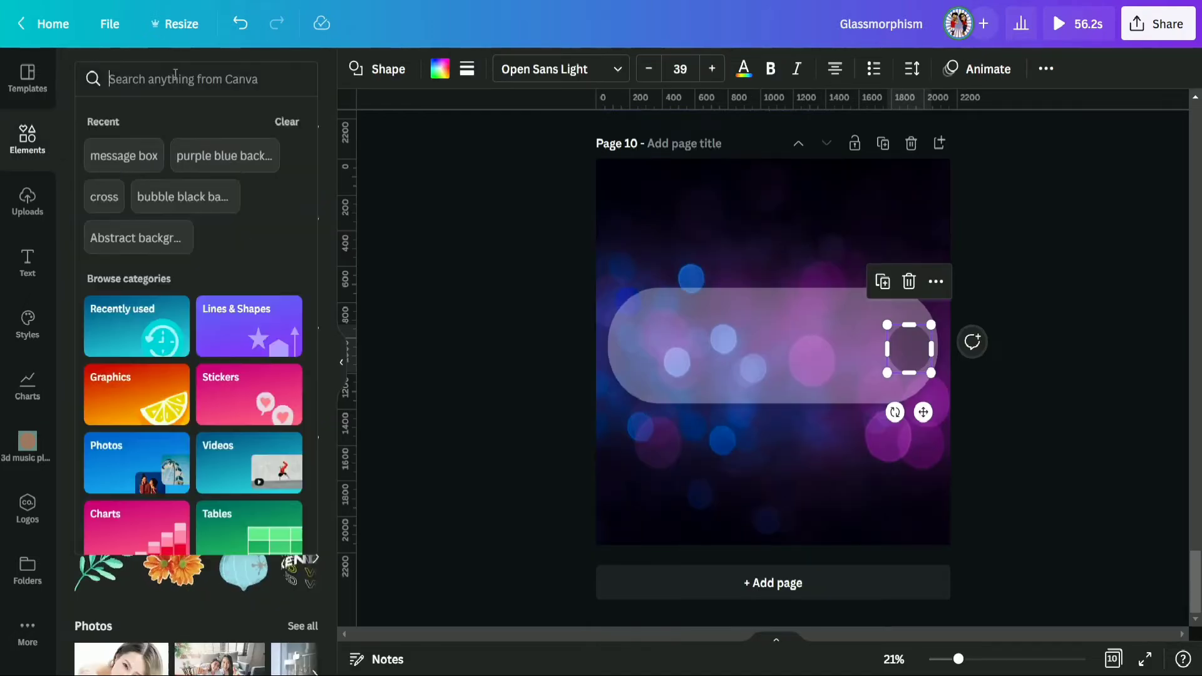
pyautogui.write('cr')
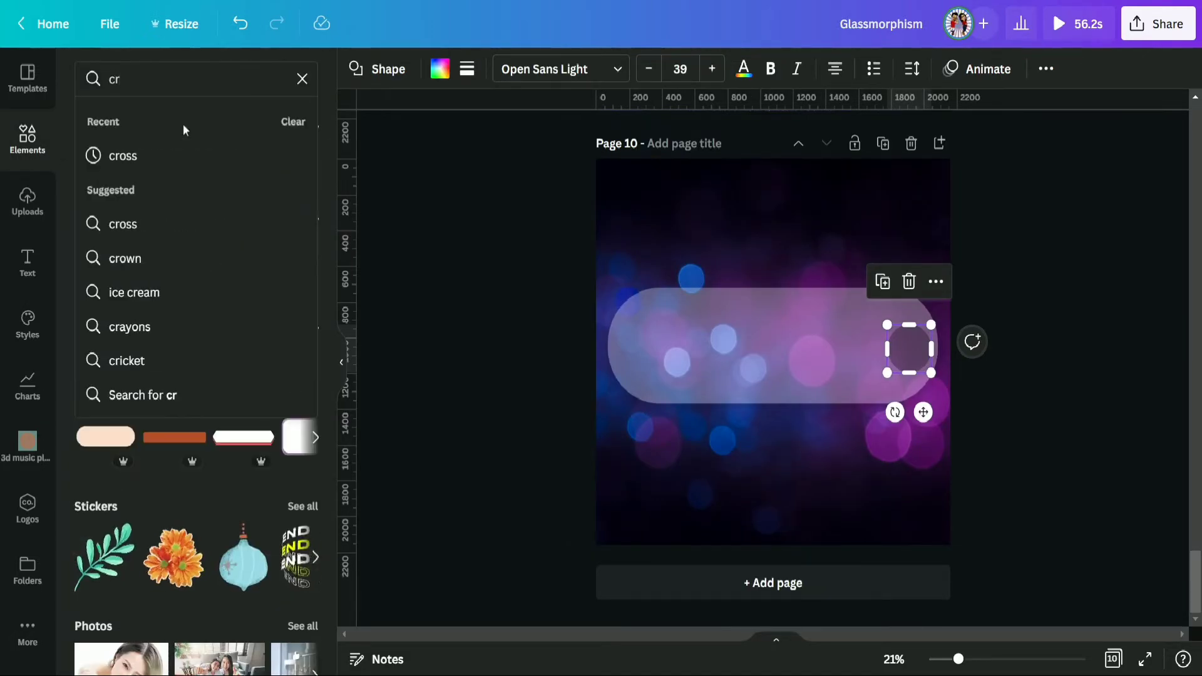
pyautogui.write('os')
pyautogui.press('Return')
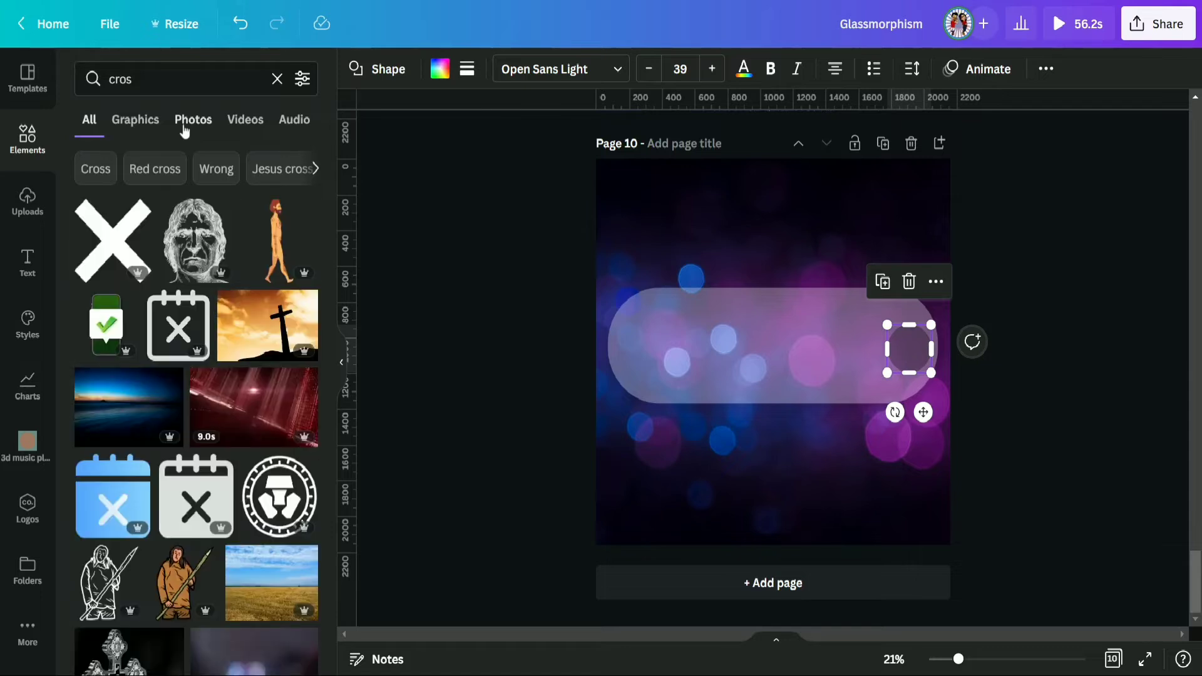
pyautogui.click(116, 240)
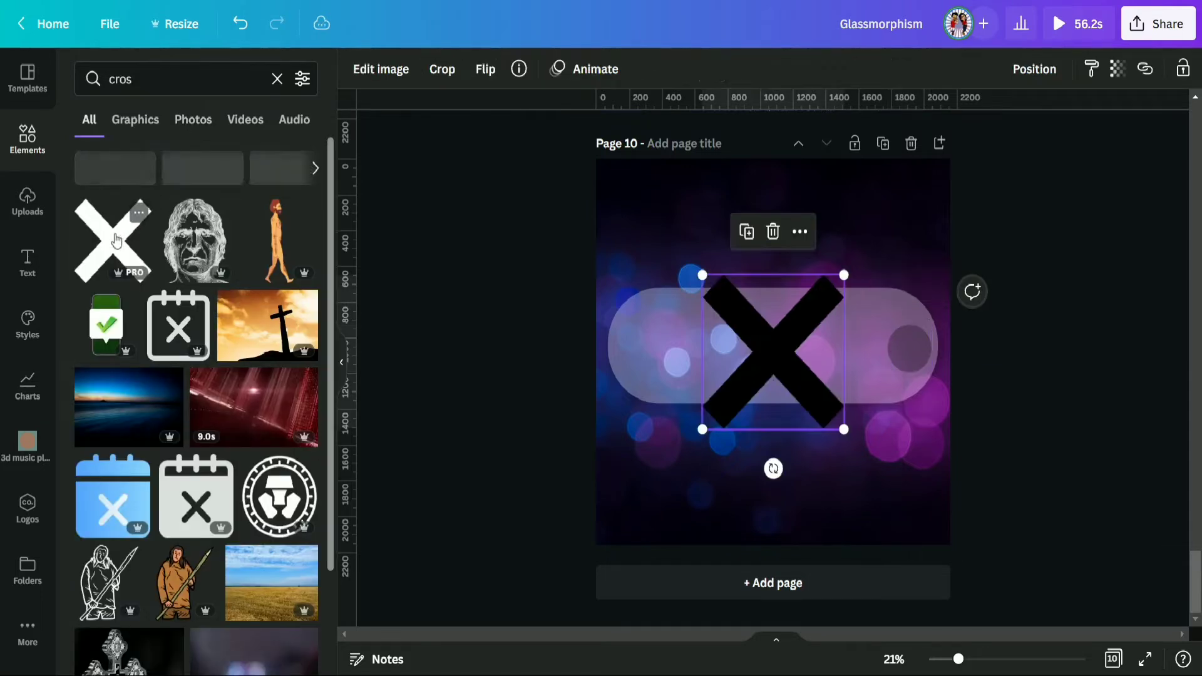
pyautogui.click(341, 368)
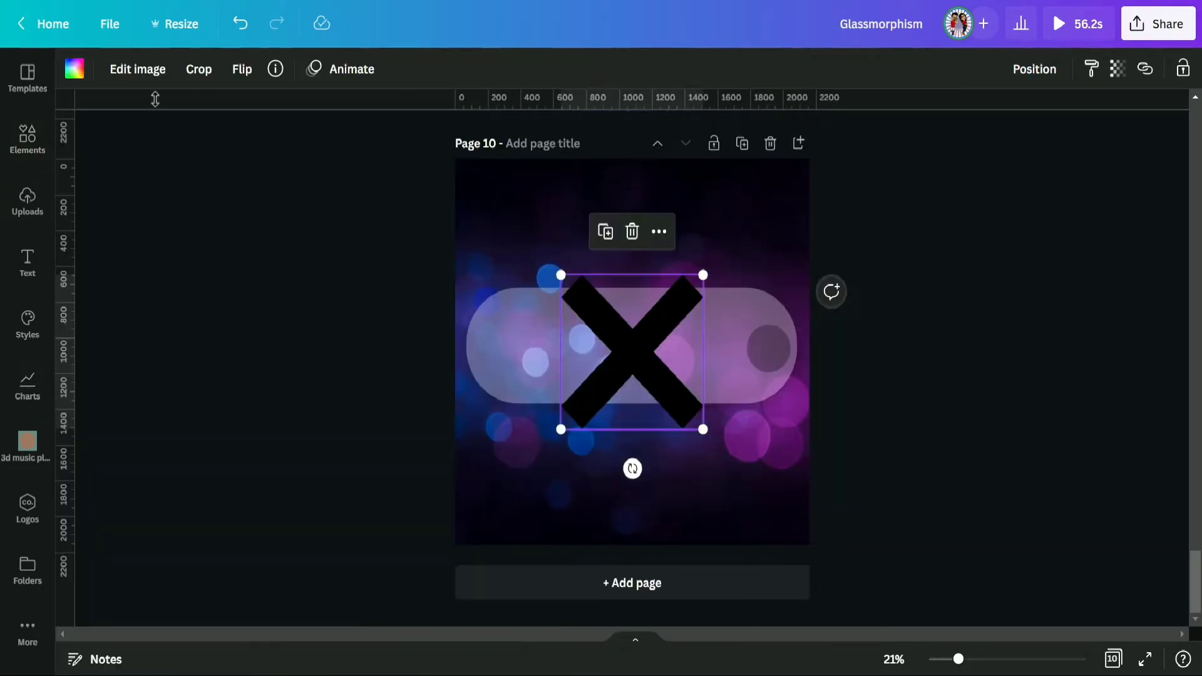
# Set the X graphic's transparency to 30 and recolour it white
pyautogui.click(1116, 70)
pyautogui.moveTo(1086, 139); pyautogui.dragTo(1006, 150)
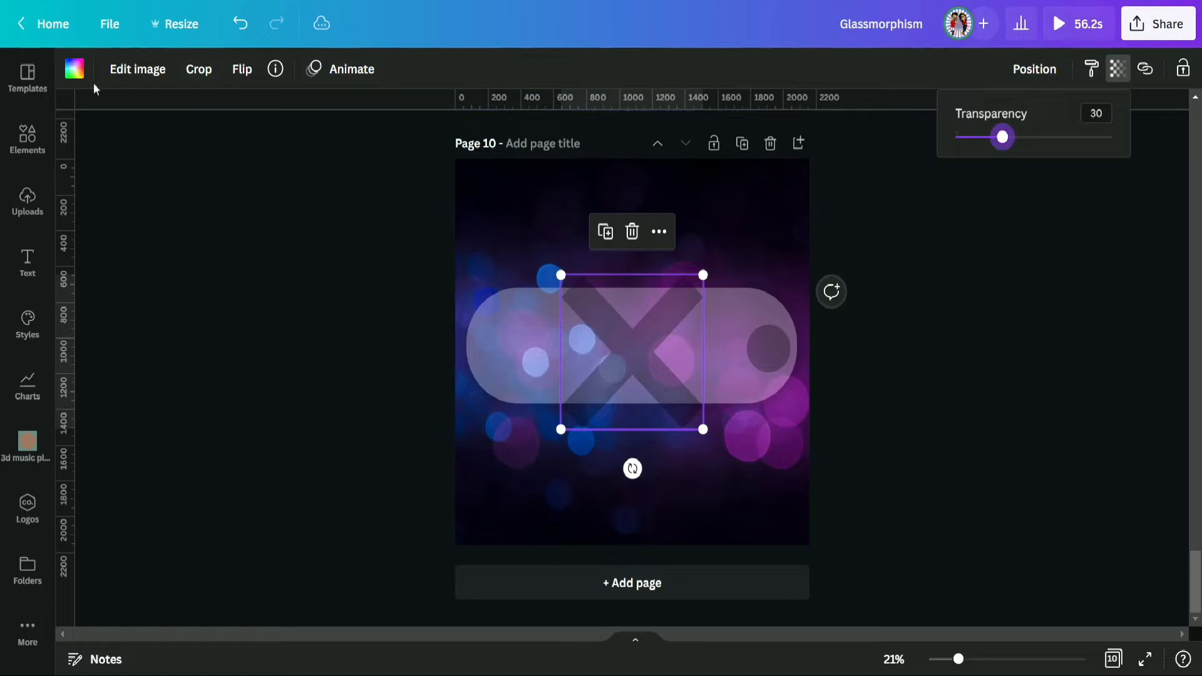
pyautogui.click(74, 69)
pyautogui.click(287, 542)
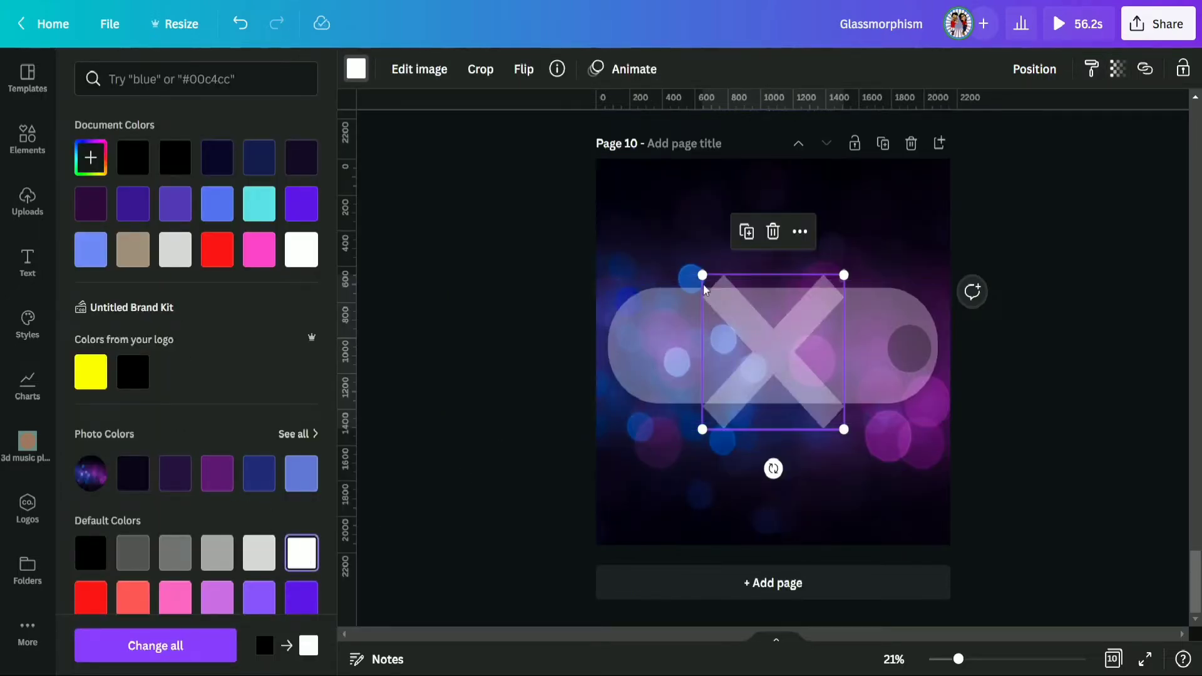
# Shrink the white X to fit inside the small dark circle and centre it there as a close button
pyautogui.moveTo(702, 276); pyautogui.dragTo(799, 381)
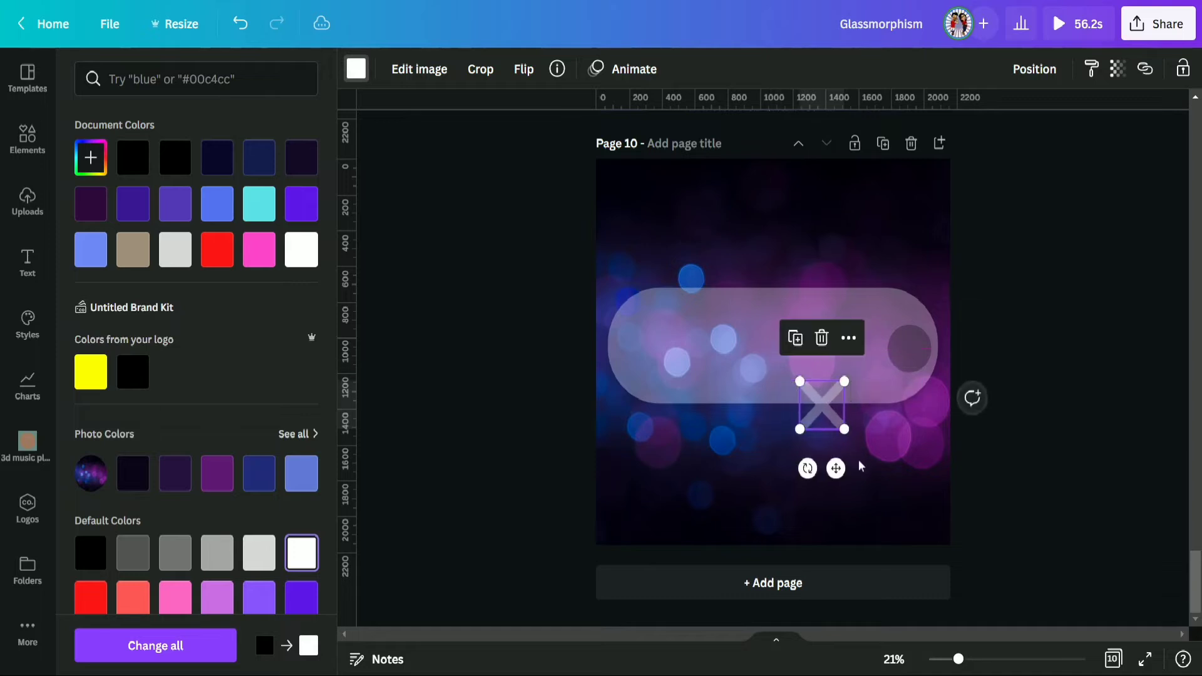
pyautogui.moveTo(837, 469); pyautogui.dragTo(918, 411)
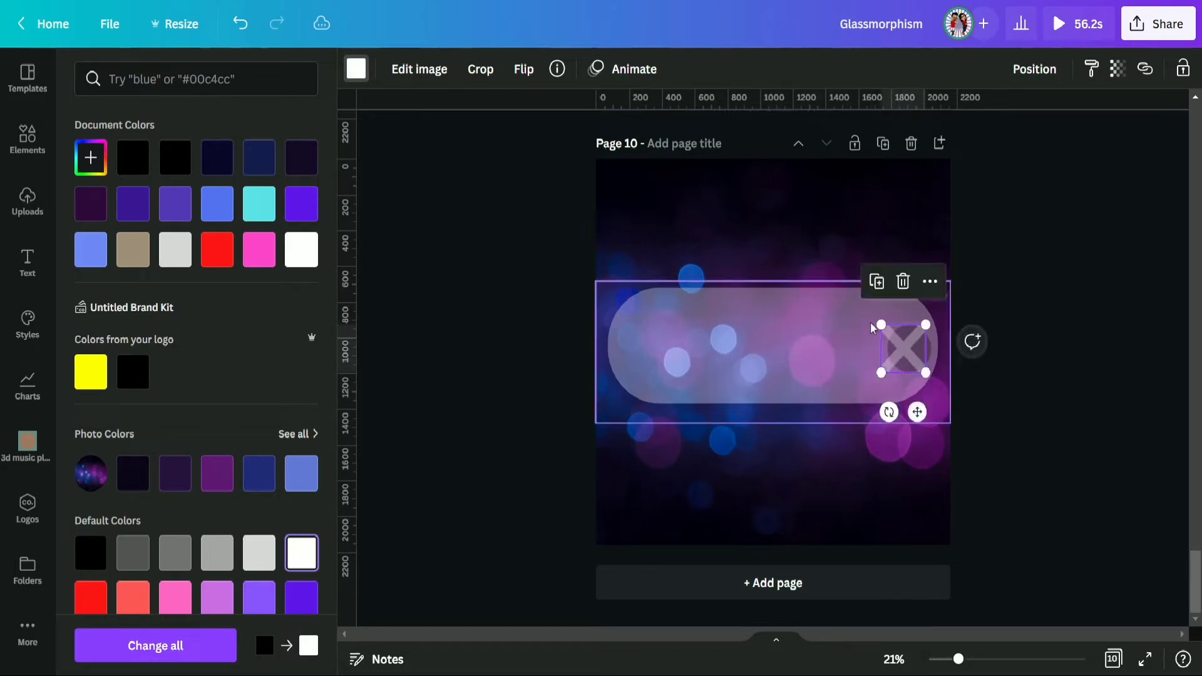
pyautogui.moveTo(882, 321); pyautogui.dragTo(892, 330)
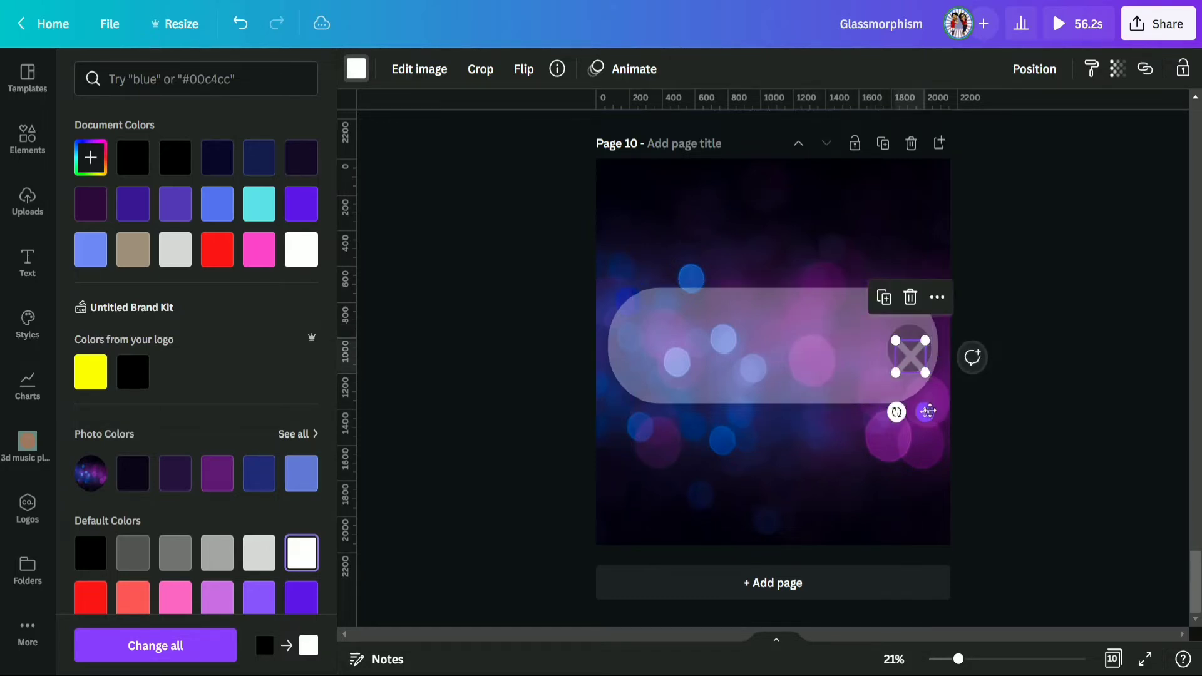
pyautogui.moveTo(922, 410); pyautogui.dragTo(931, 402)
pyautogui.click(1024, 368)
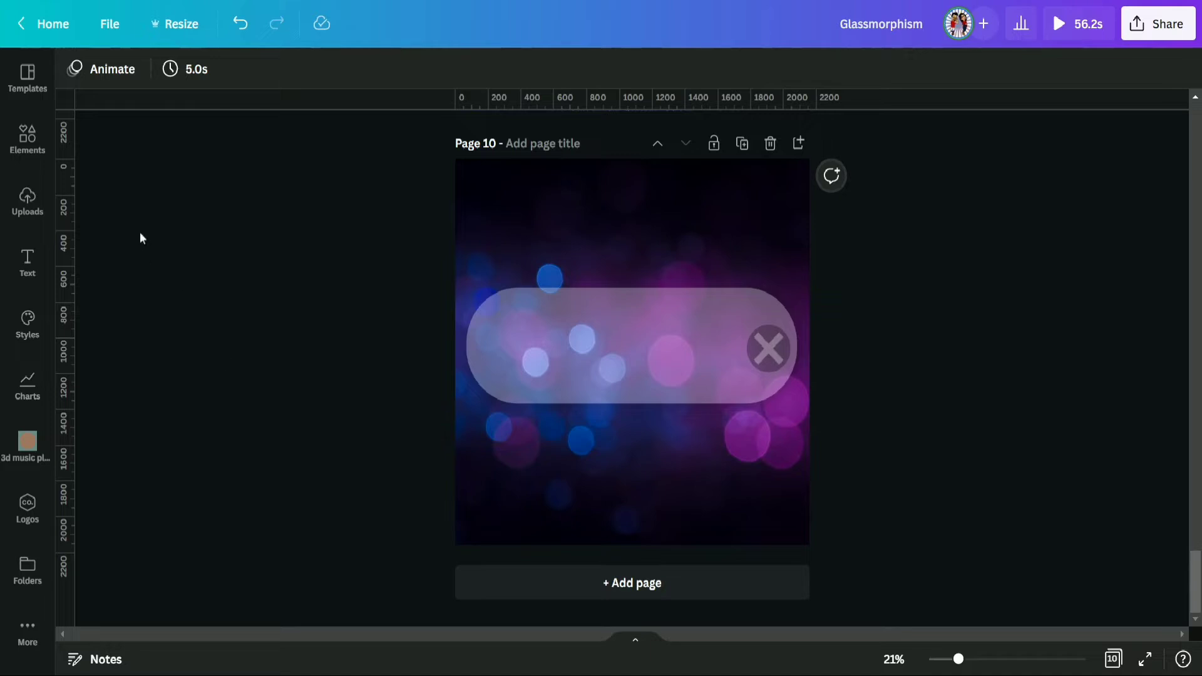
# Add a heading text box over the pill
pyautogui.click(17, 156)
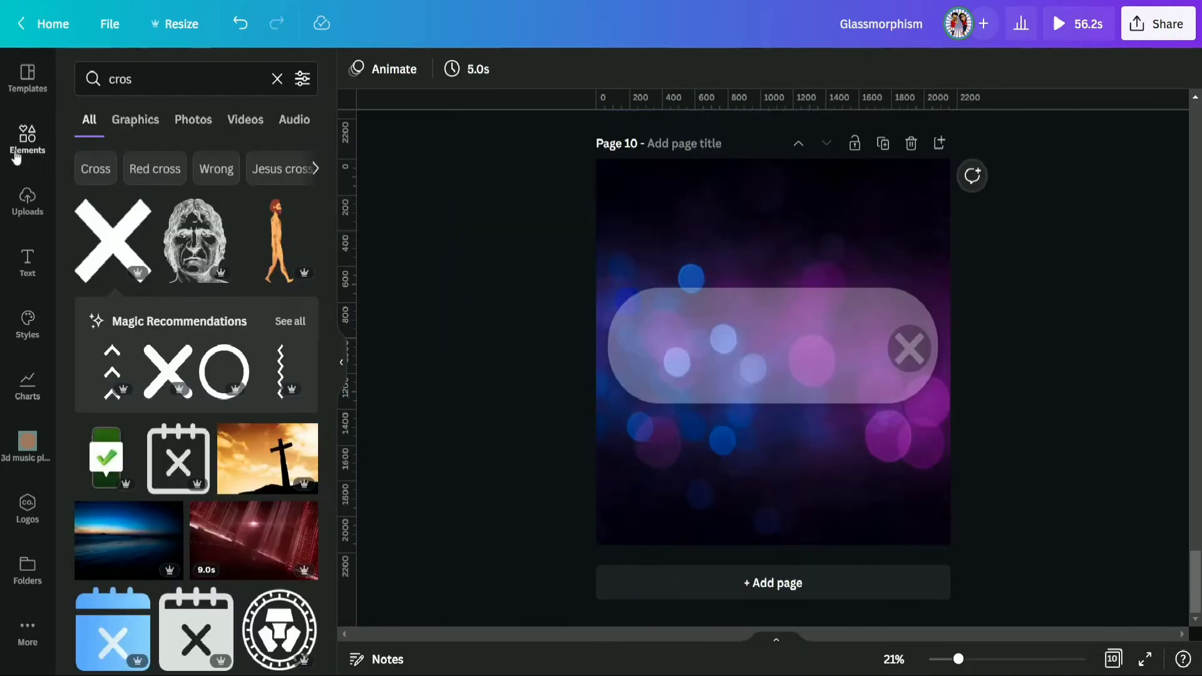
pyautogui.click(27, 260)
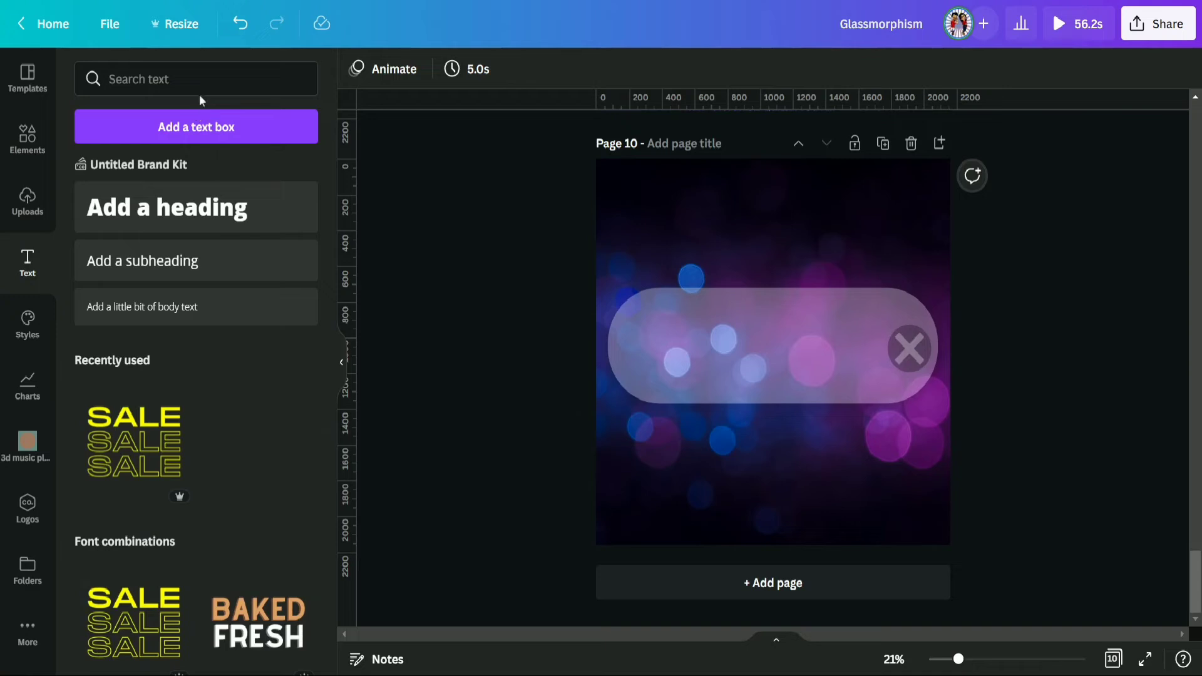
pyautogui.click(182, 206)
pyautogui.click(342, 361)
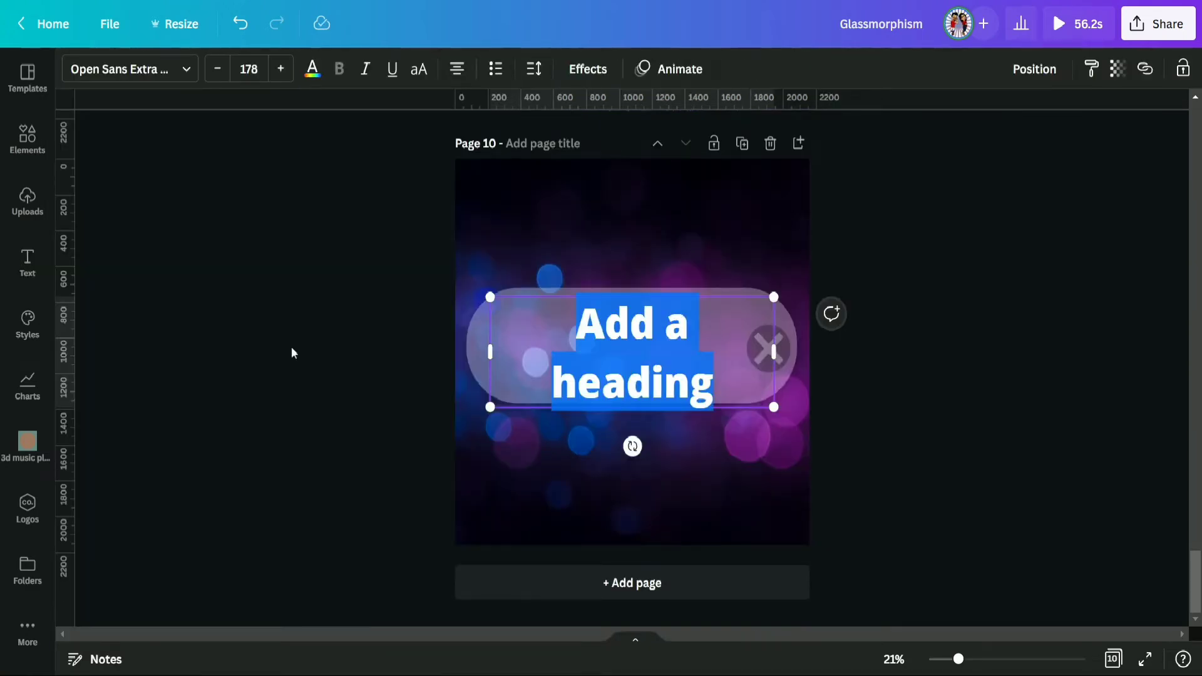
# Replace the heading's placeholder text with "Processing" and move it toward the left end of the pill
pyautogui.click(678, 358)
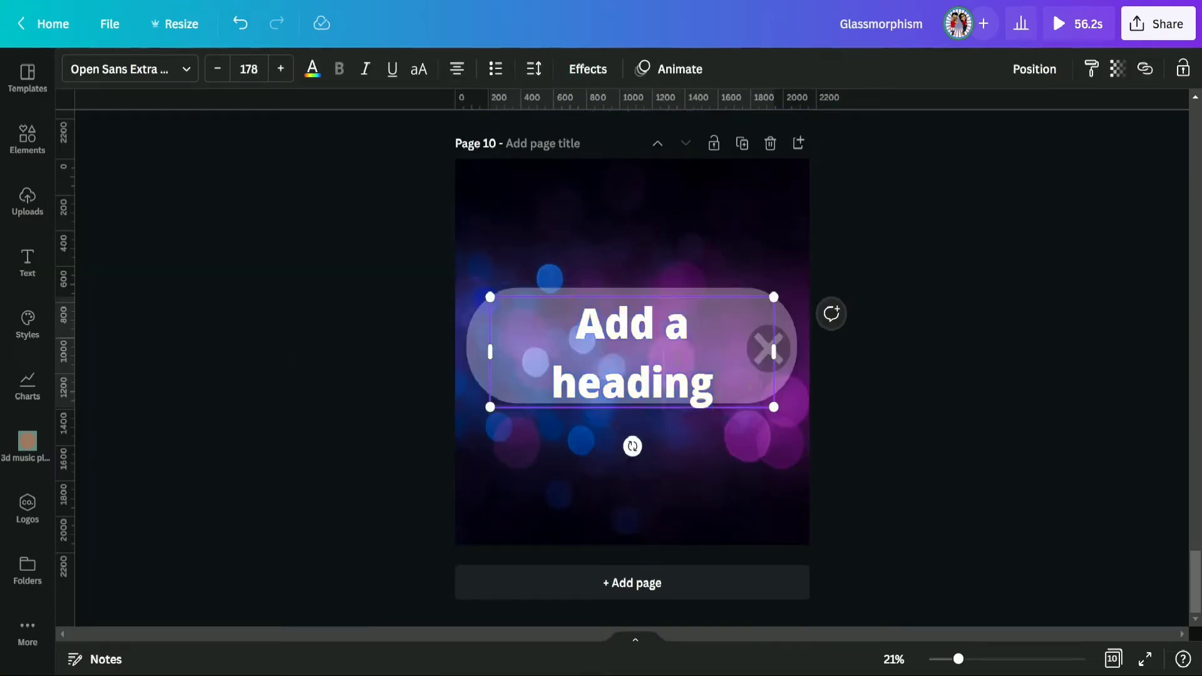
pyautogui.press('BackSpace')
pyautogui.press('BackSpace')
pyautogui.press('BackSpace')
pyautogui.press('BackSpace')
pyautogui.press('BackSpace')
pyautogui.press('BackSpace')
pyautogui.press('BackSpace')
pyautogui.press('BackSpace')
pyautogui.press('BackSpace')
pyautogui.press('BackSpace')
pyautogui.press('BackSpace')
pyautogui.press('BackSpace')
pyautogui.press('BackSpace')
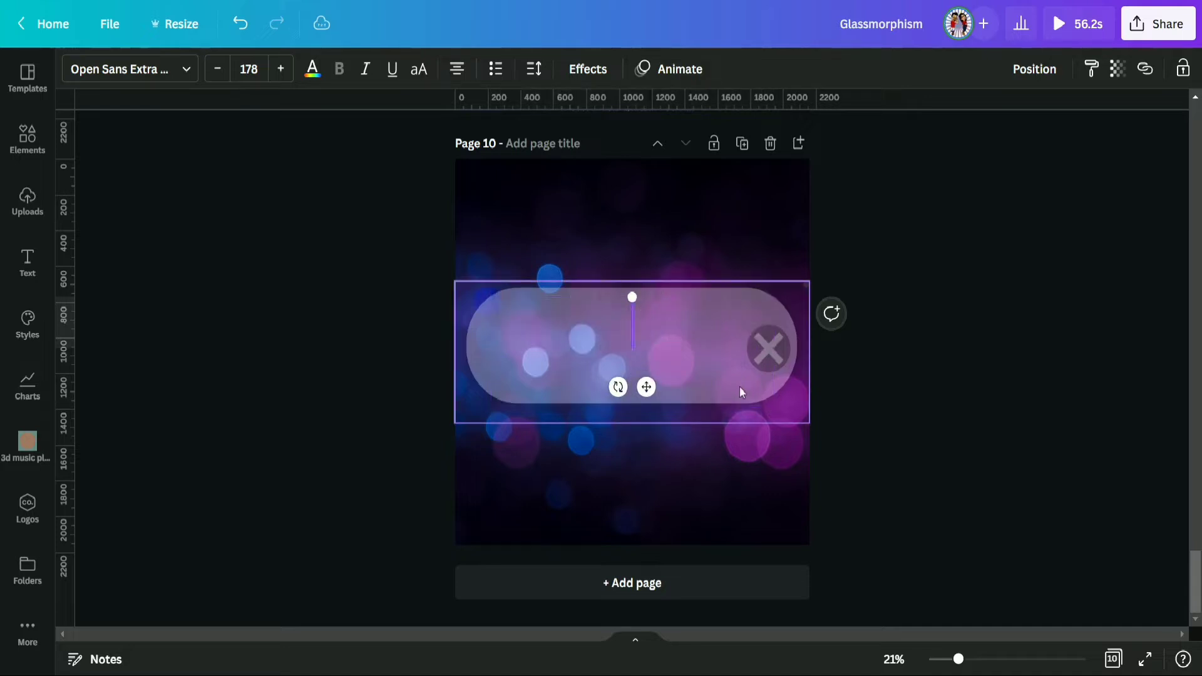
pyautogui.write('P')
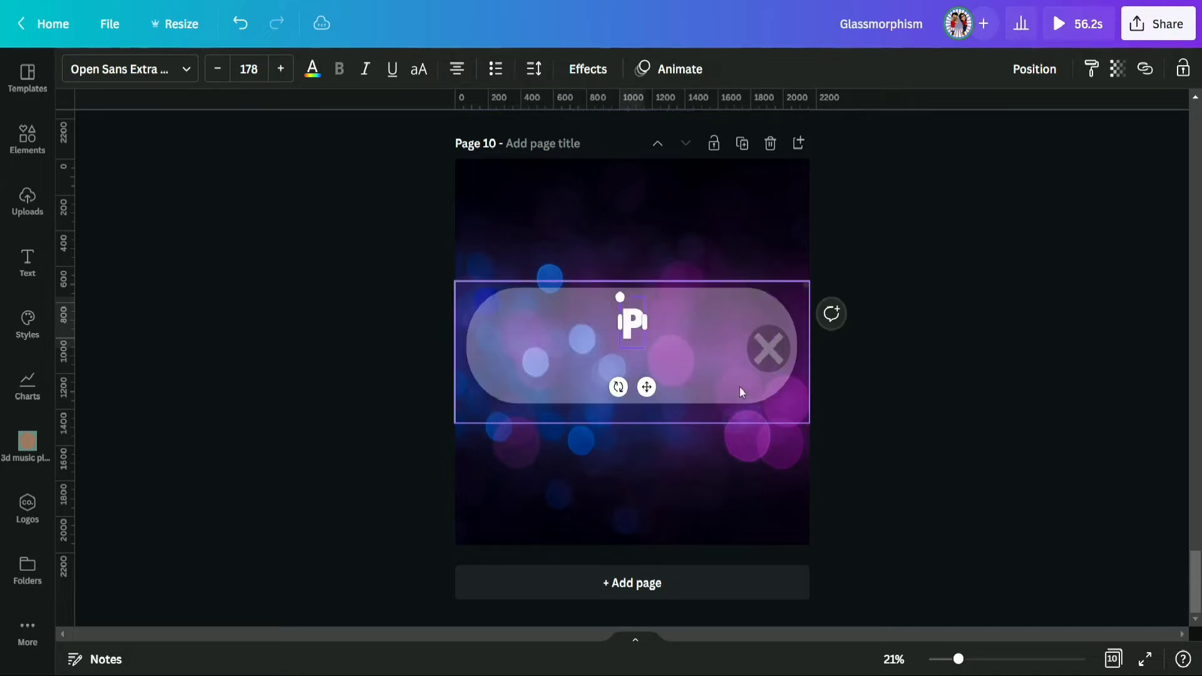
pyautogui.write('roce')
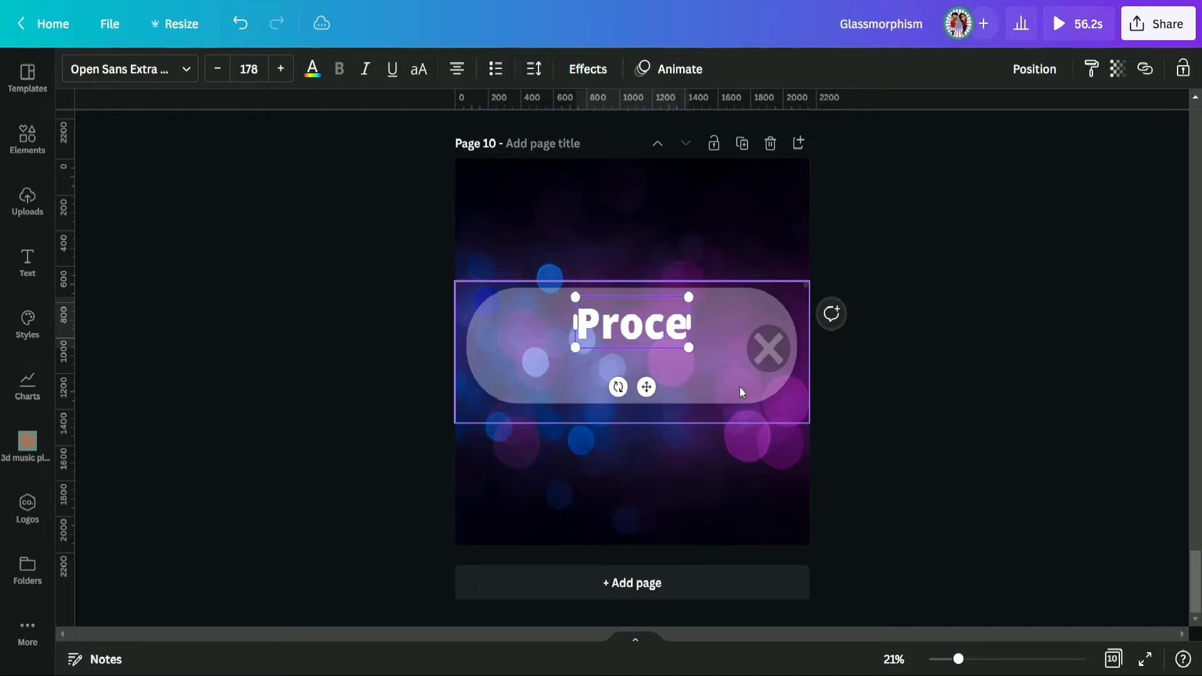
pyautogui.write('ssi')
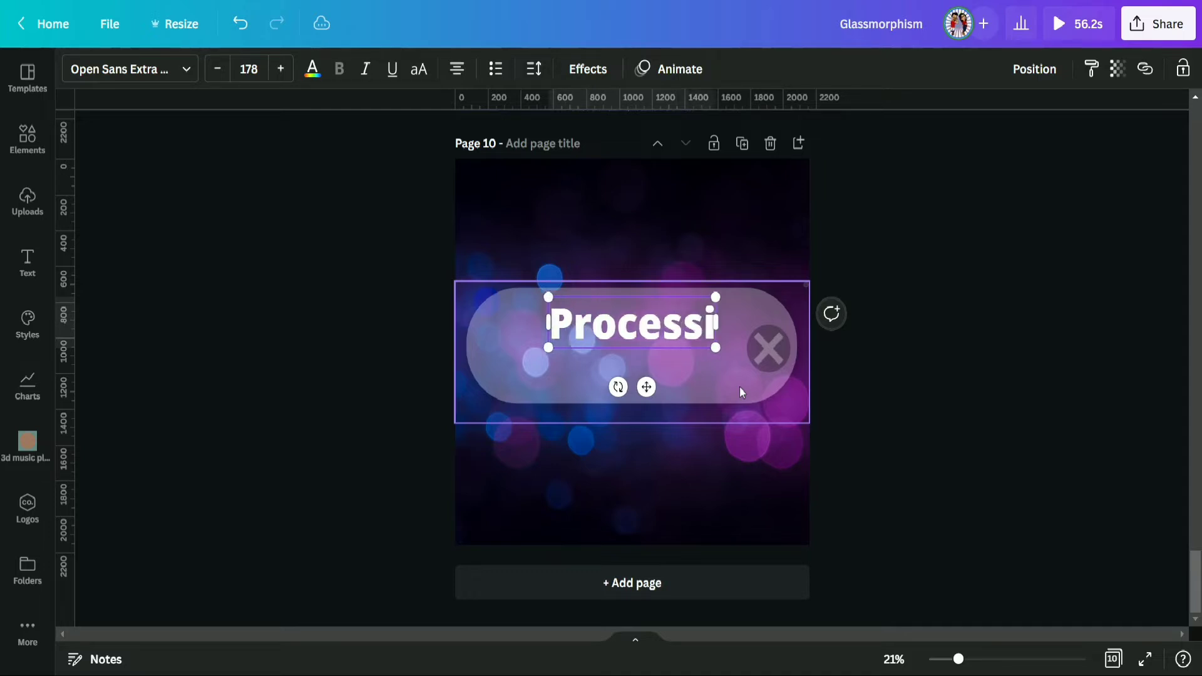
pyautogui.write('ng')
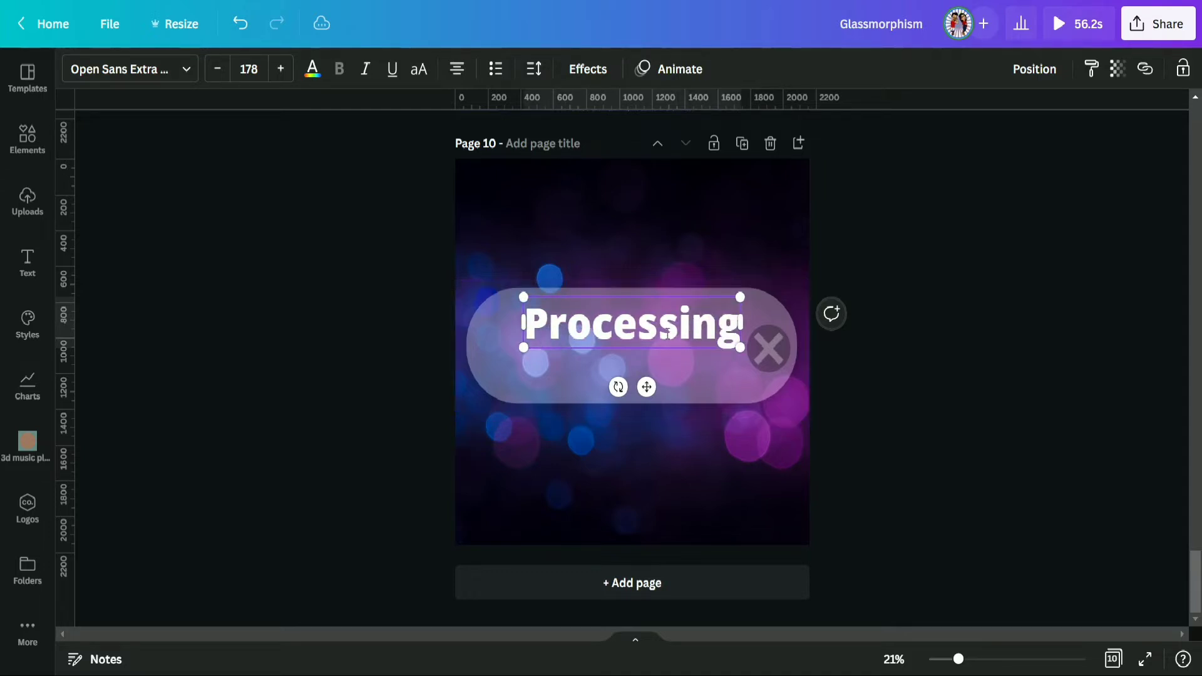
pyautogui.moveTo(650, 387); pyautogui.dragTo(621, 400)
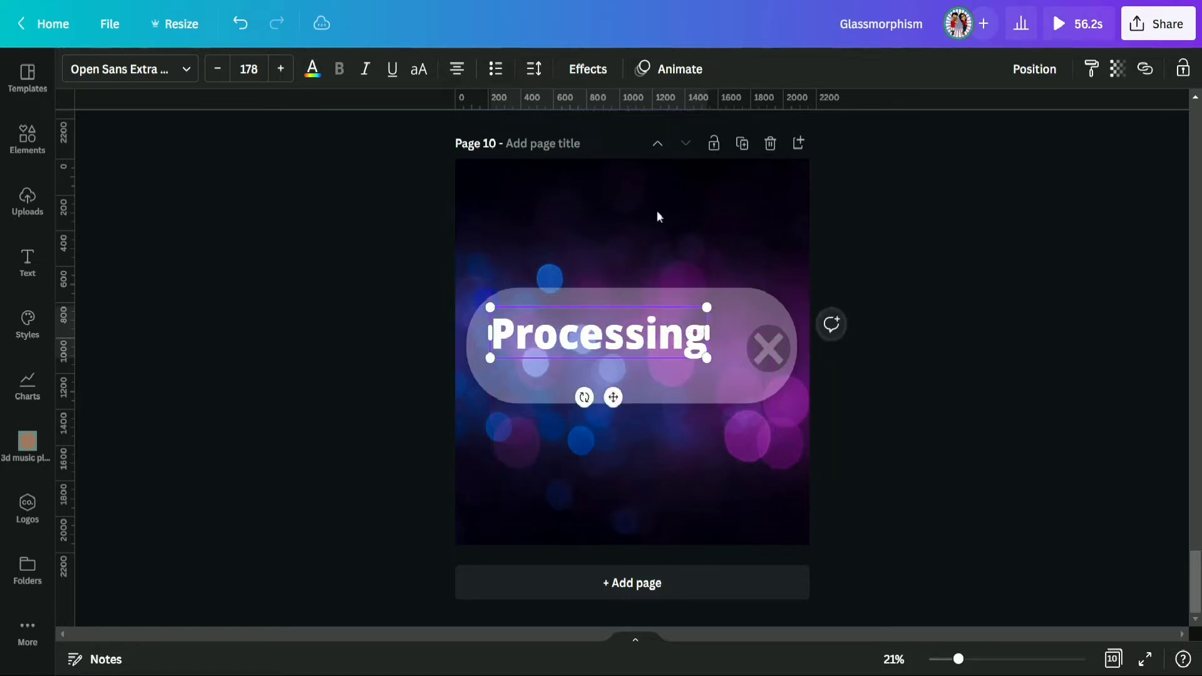
# Apply the Shadow effect to the "Processing" text with black as the shadow colour
pyautogui.click(587, 69)
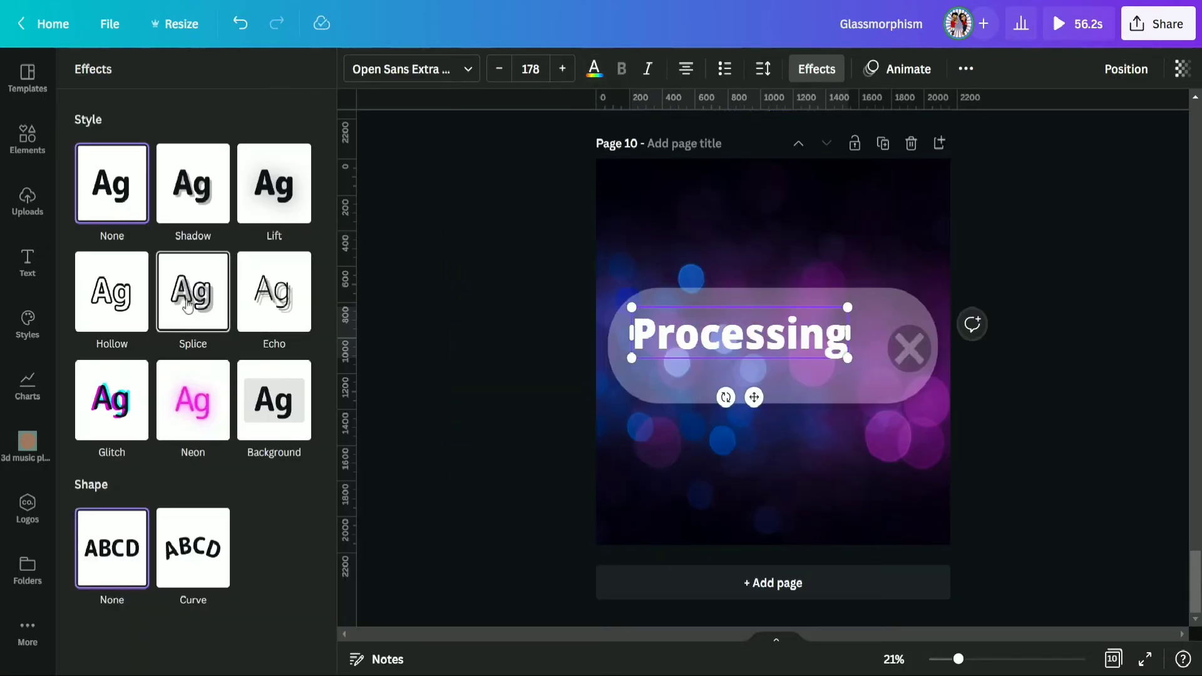
pyautogui.click(193, 188)
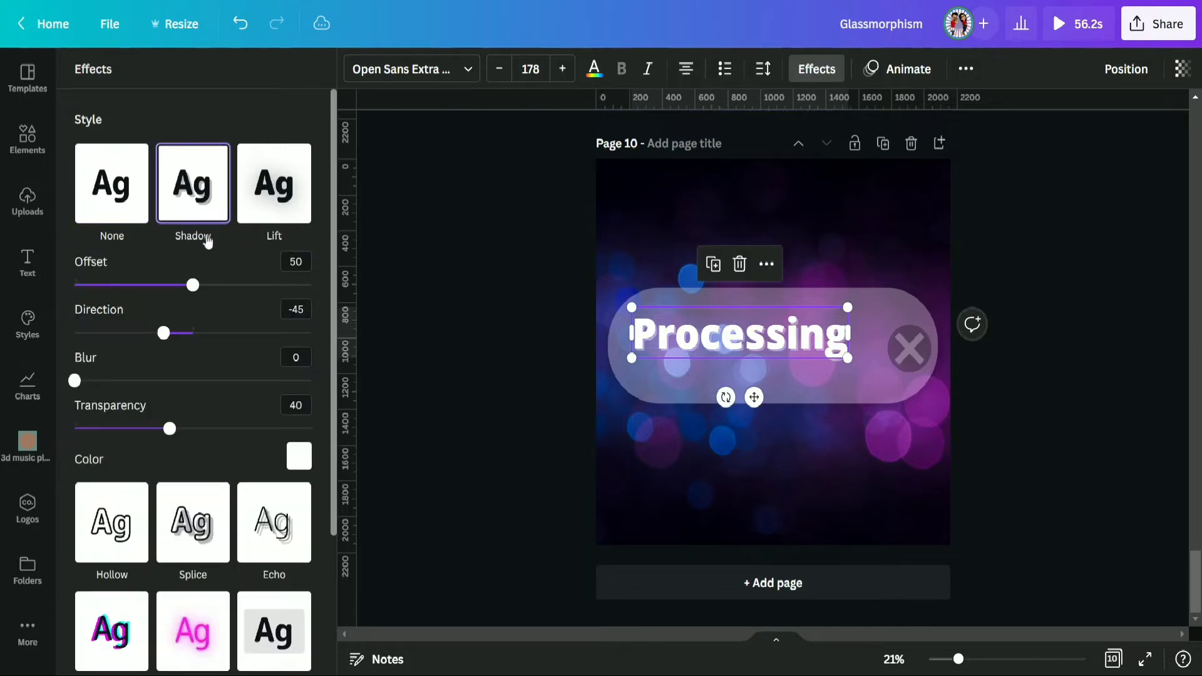
pyautogui.click(298, 456)
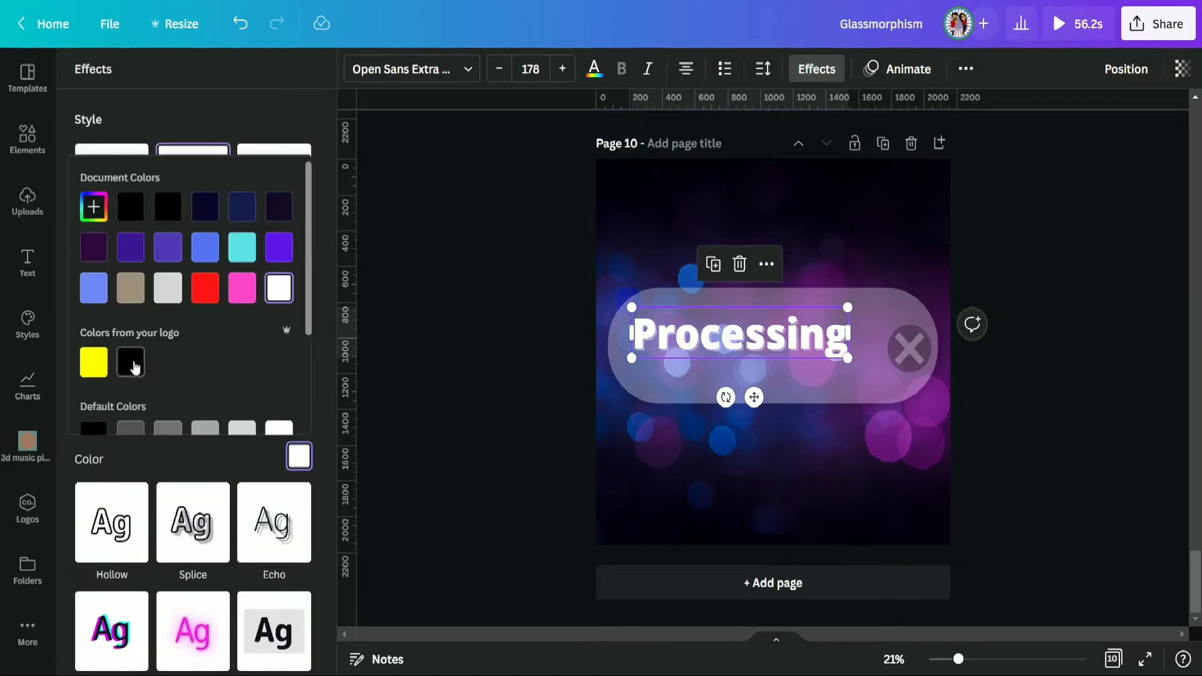
pyautogui.click(133, 364)
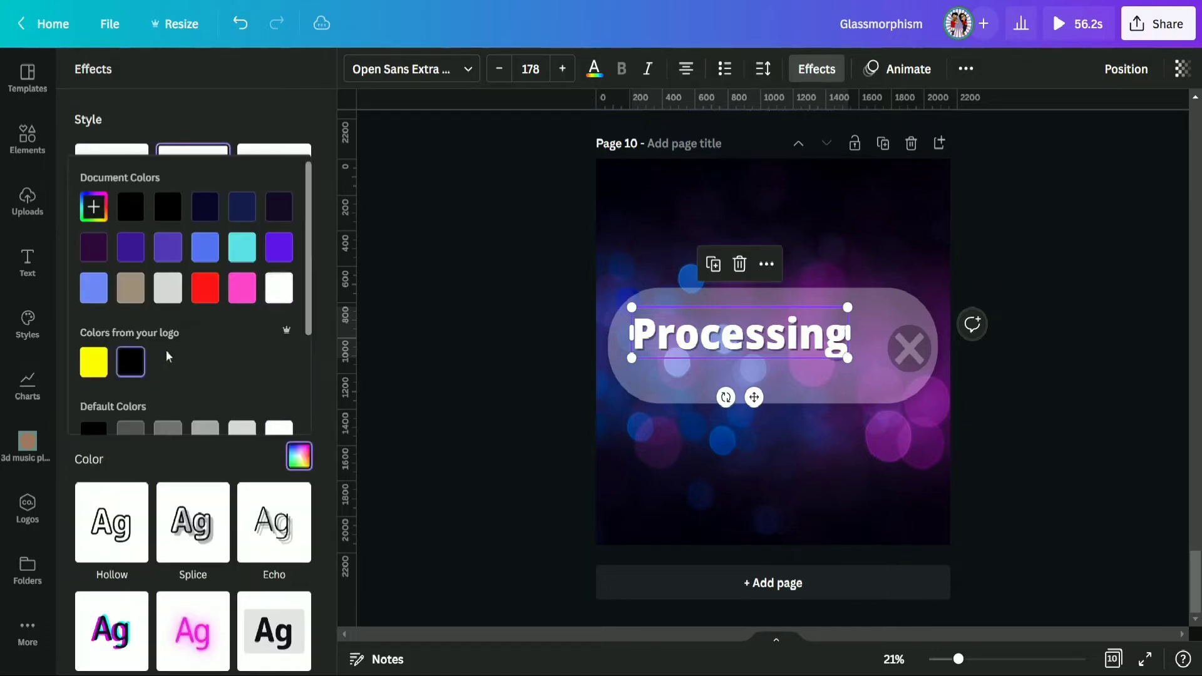
pyautogui.click(321, 279)
# Set both the blur and the transparency of the "Processing" text's shadow to 50
pyautogui.moveTo(75, 381); pyautogui.dragTo(190, 387)
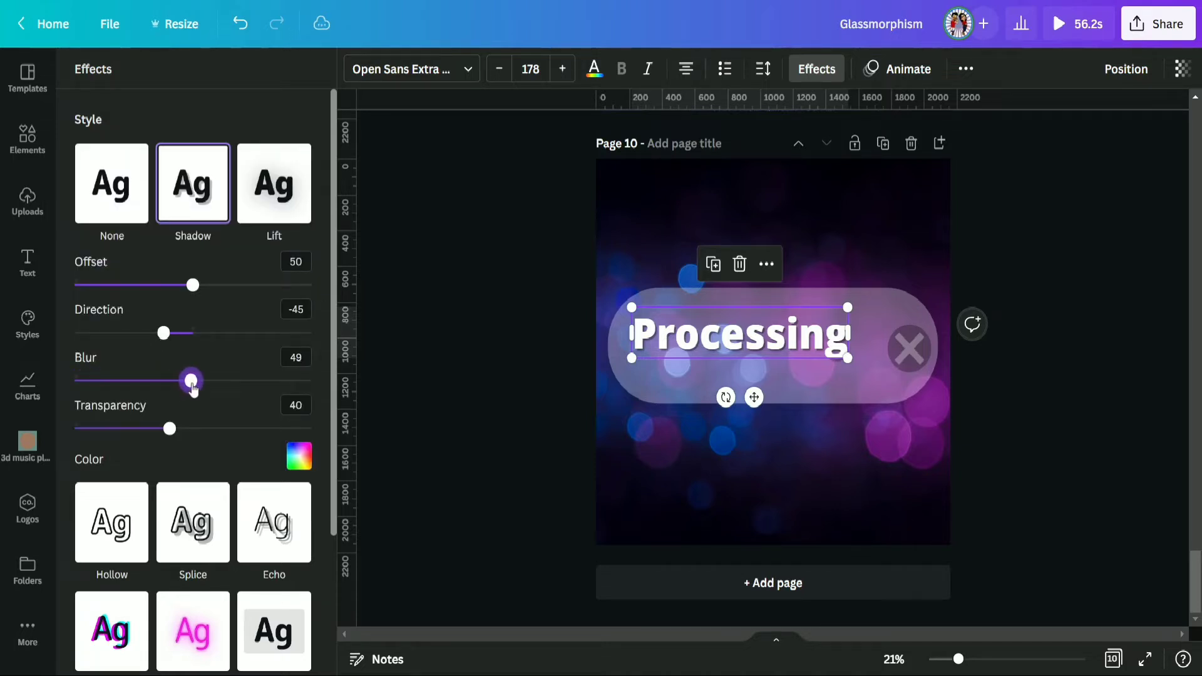
pyautogui.moveTo(170, 430); pyautogui.dragTo(193, 431)
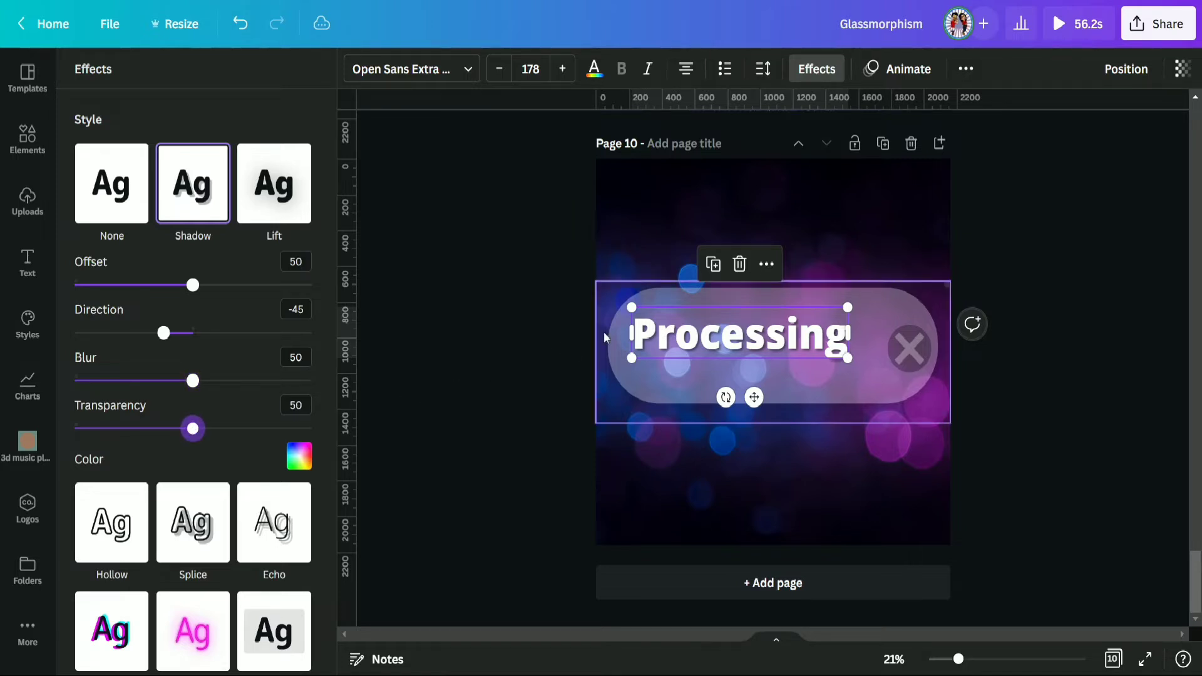
pyautogui.click(481, 344)
pyautogui.click(413, 351)
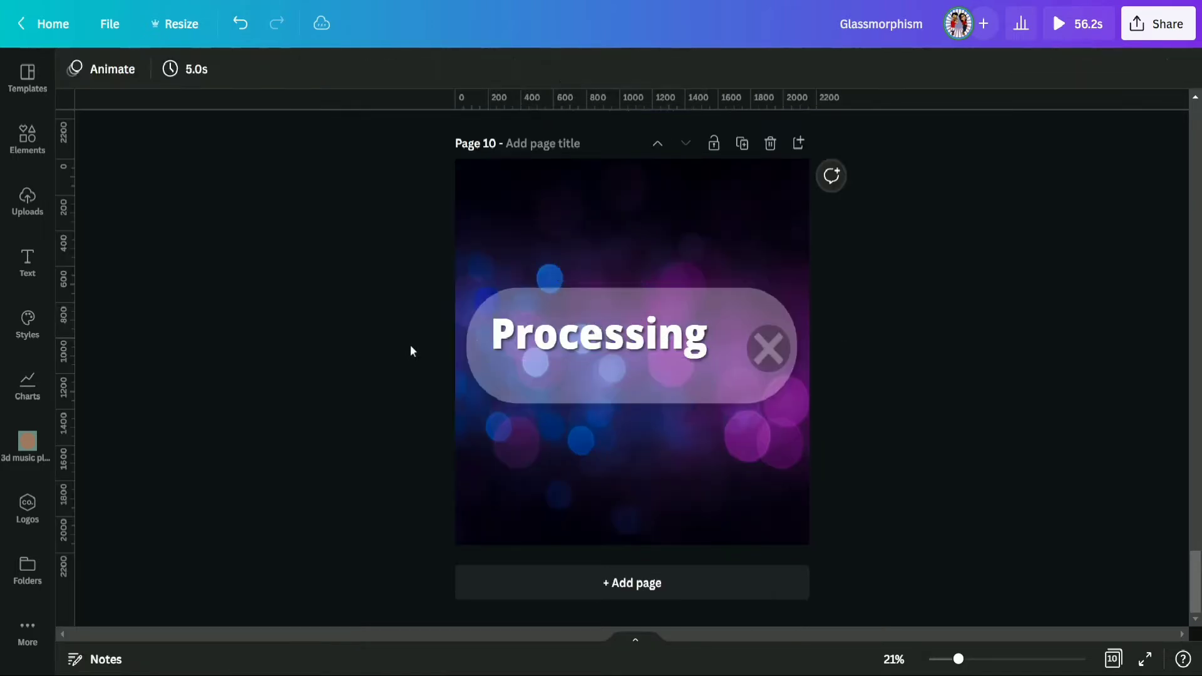
# Clear the elements search and insert a rounded square shape on the page
pyautogui.click(27, 151)
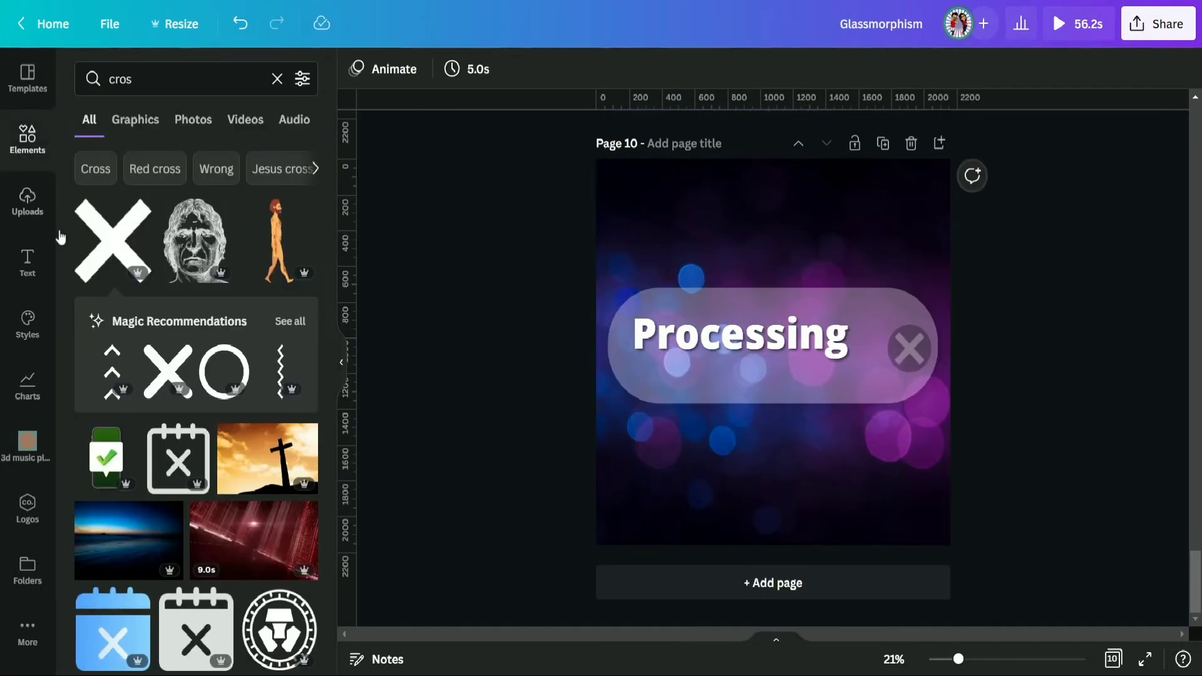
pyautogui.click(277, 79)
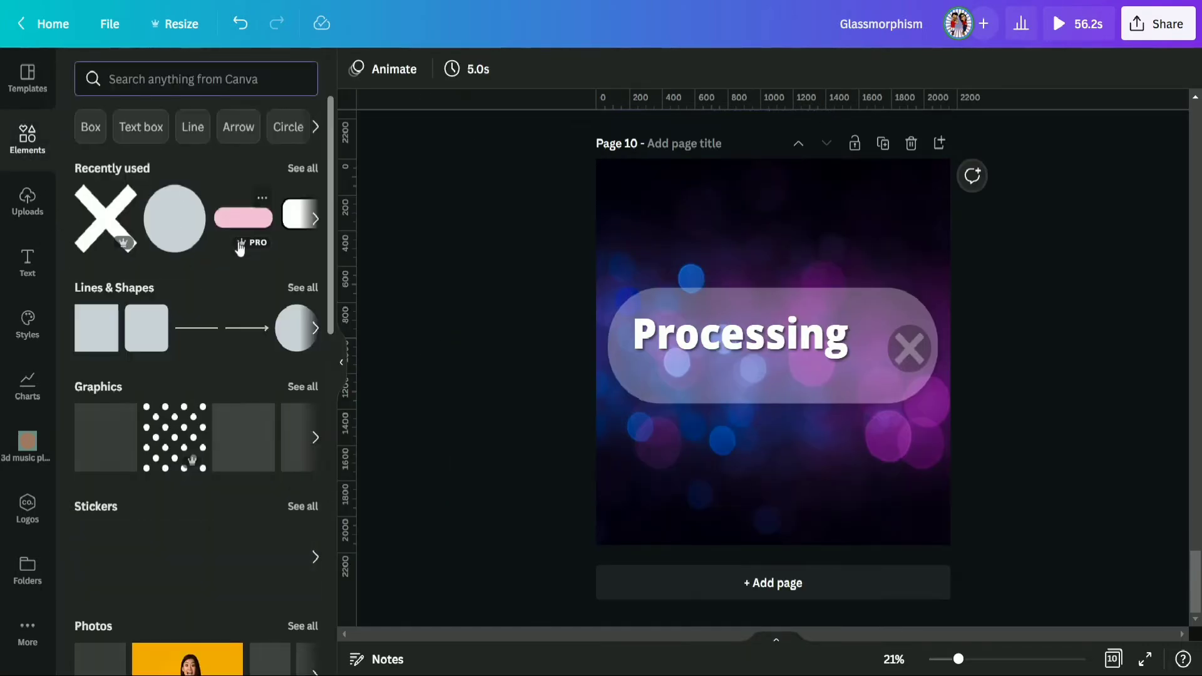
pyautogui.click(147, 340)
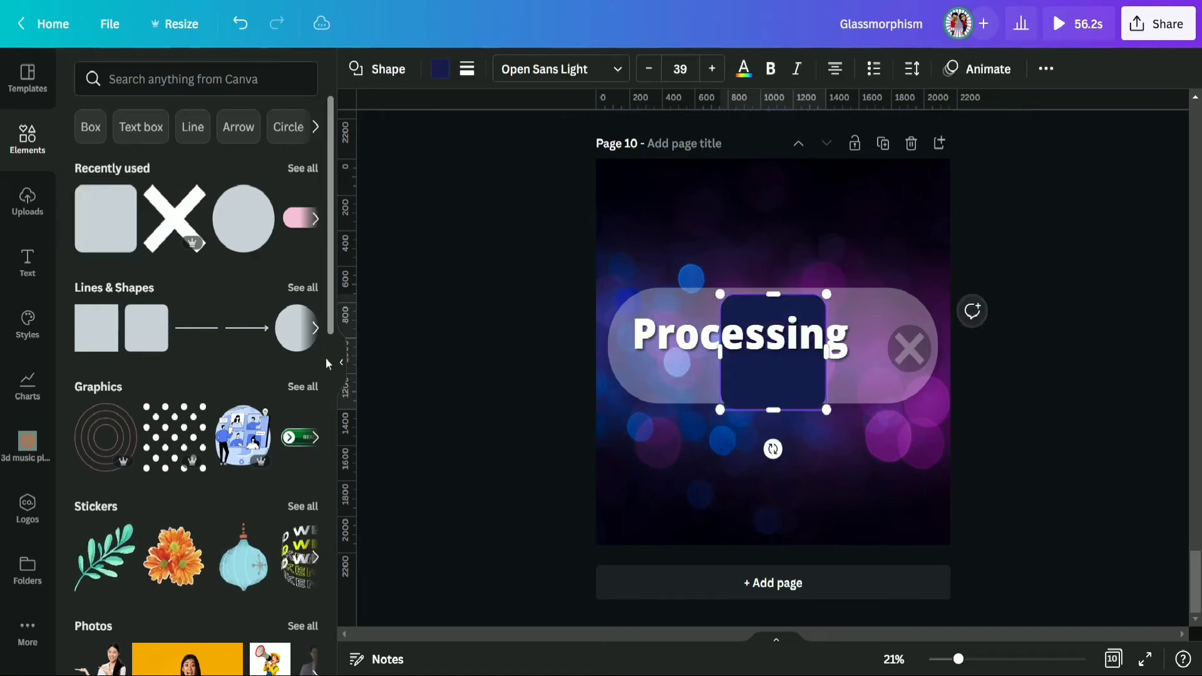
# Reshape the navy rounded square into a long, thin bar and place it under the "Processing" text, aligned with the text's left edge
pyautogui.click(342, 366)
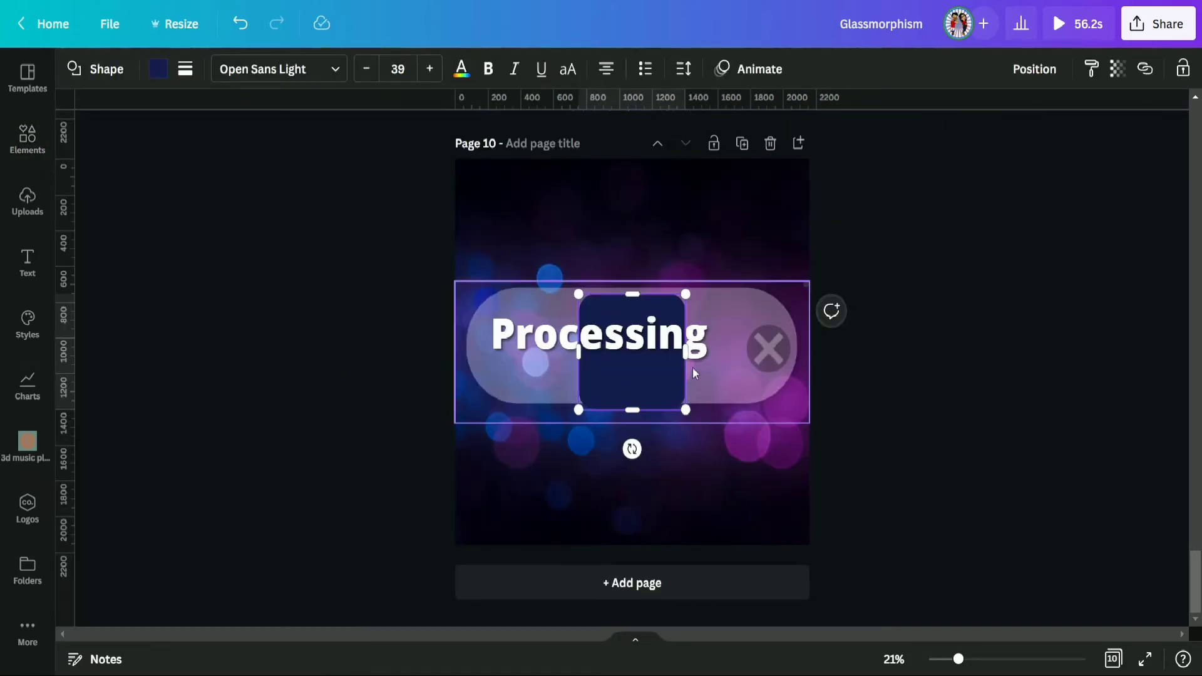
pyautogui.moveTo(686, 351); pyautogui.dragTo(749, 353)
pyautogui.moveTo(662, 294); pyautogui.dragTo(664, 383)
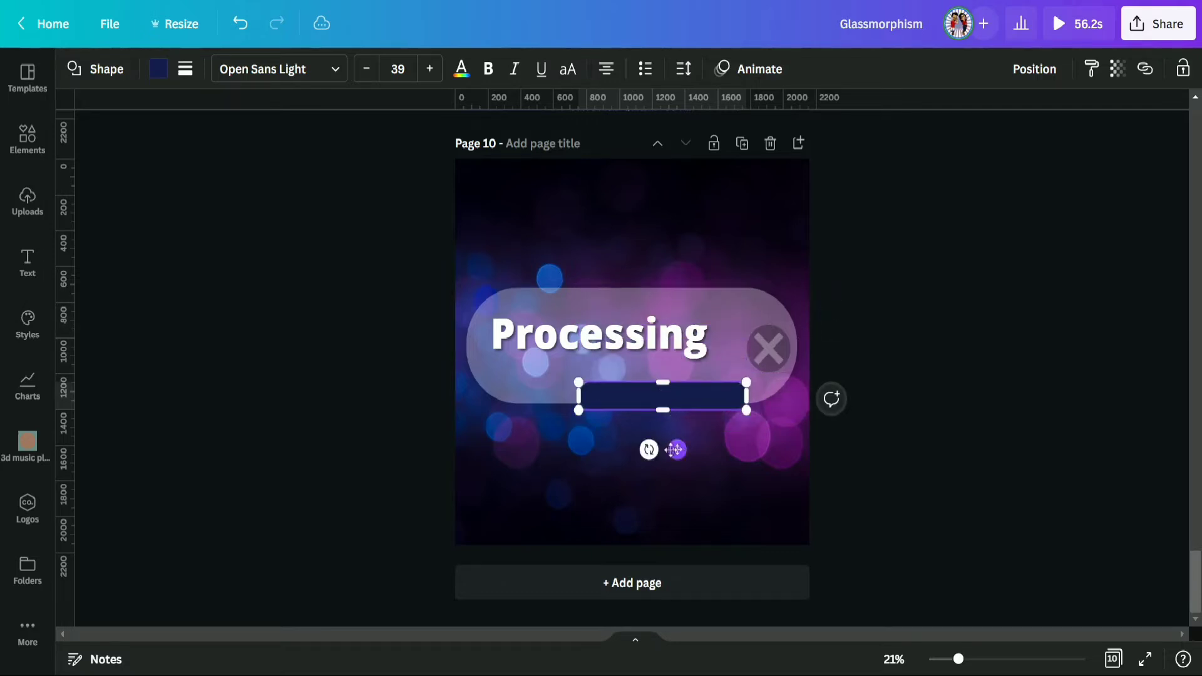
pyautogui.moveTo(677, 449); pyautogui.dragTo(595, 426)
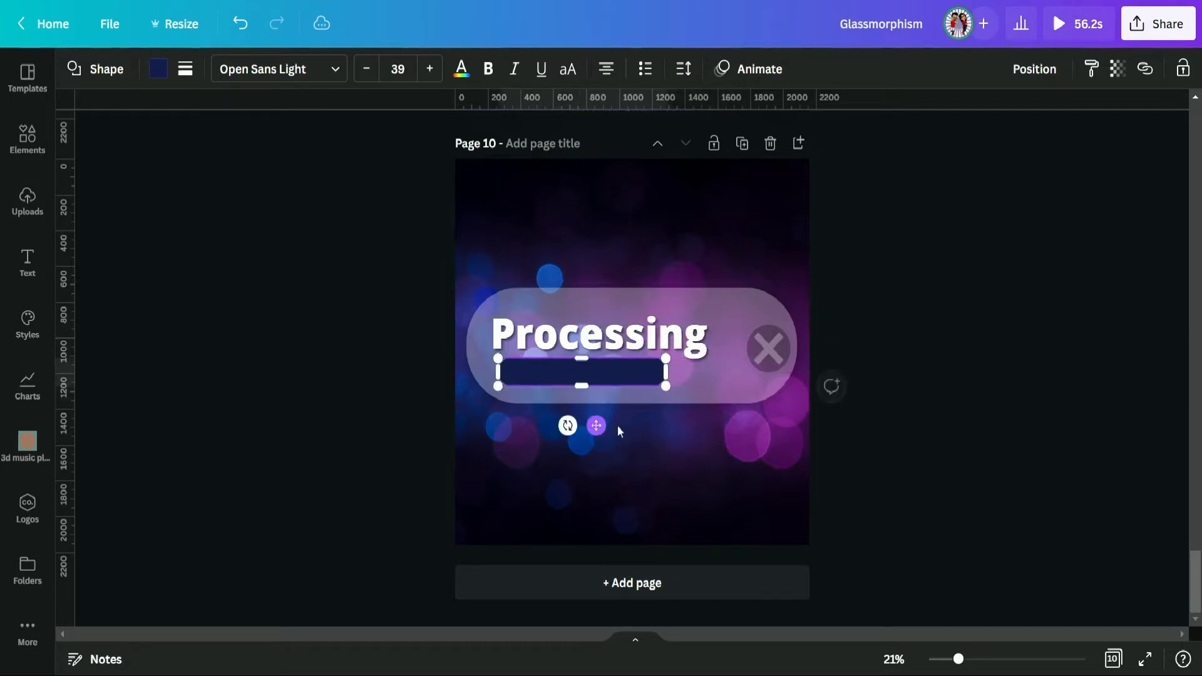
pyautogui.moveTo(670, 374); pyautogui.dragTo(734, 374)
pyautogui.moveTo(617, 359); pyautogui.dragTo(622, 376)
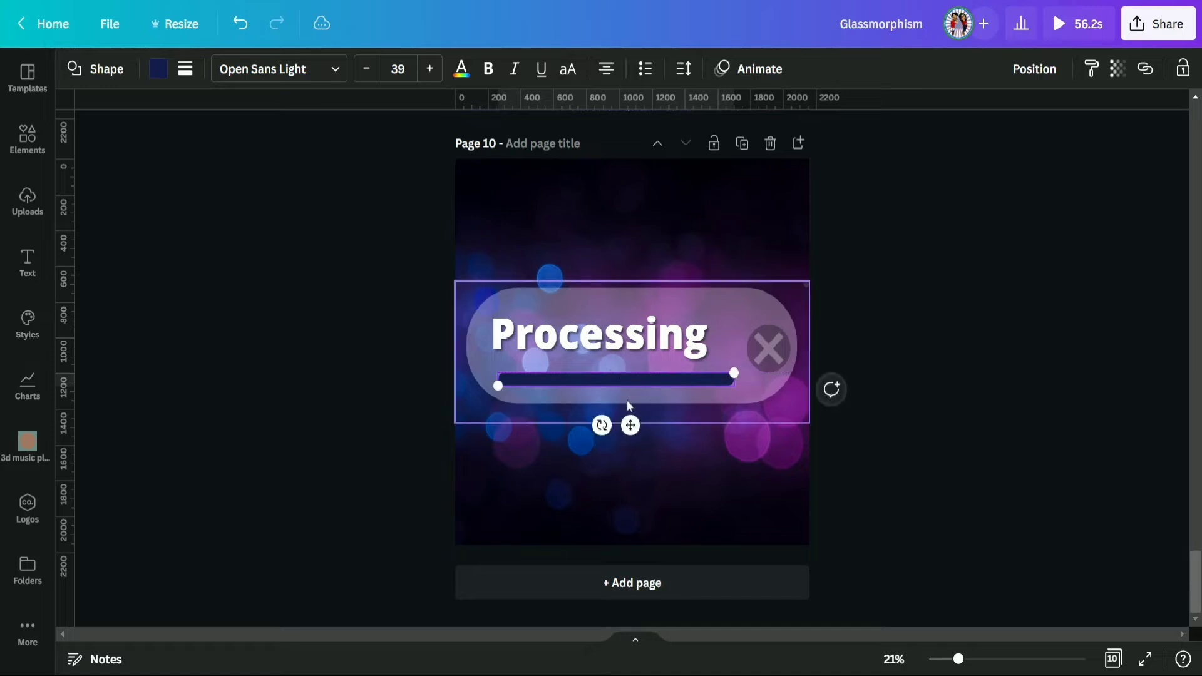
pyautogui.moveTo(630, 425); pyautogui.dragTo(624, 417)
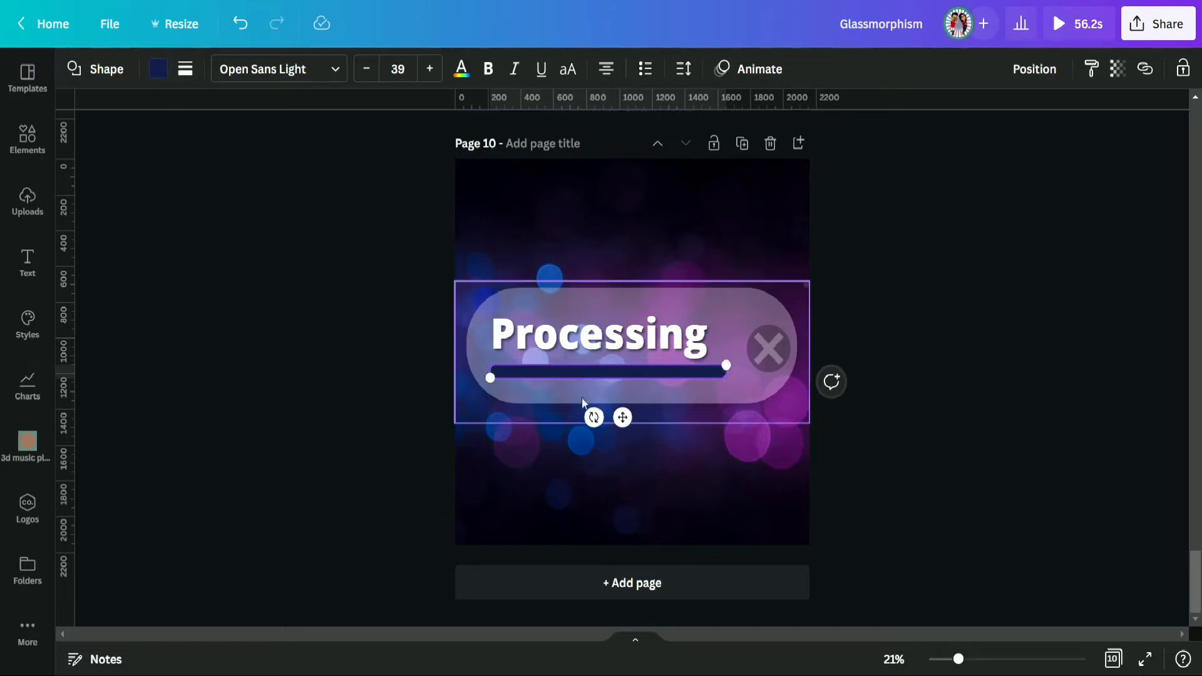
pyautogui.click(885, 440)
# Duplicate the navy bar, align the copy over the original and shorten the copy from its right end to a little under two thirds
pyautogui.click(615, 371)
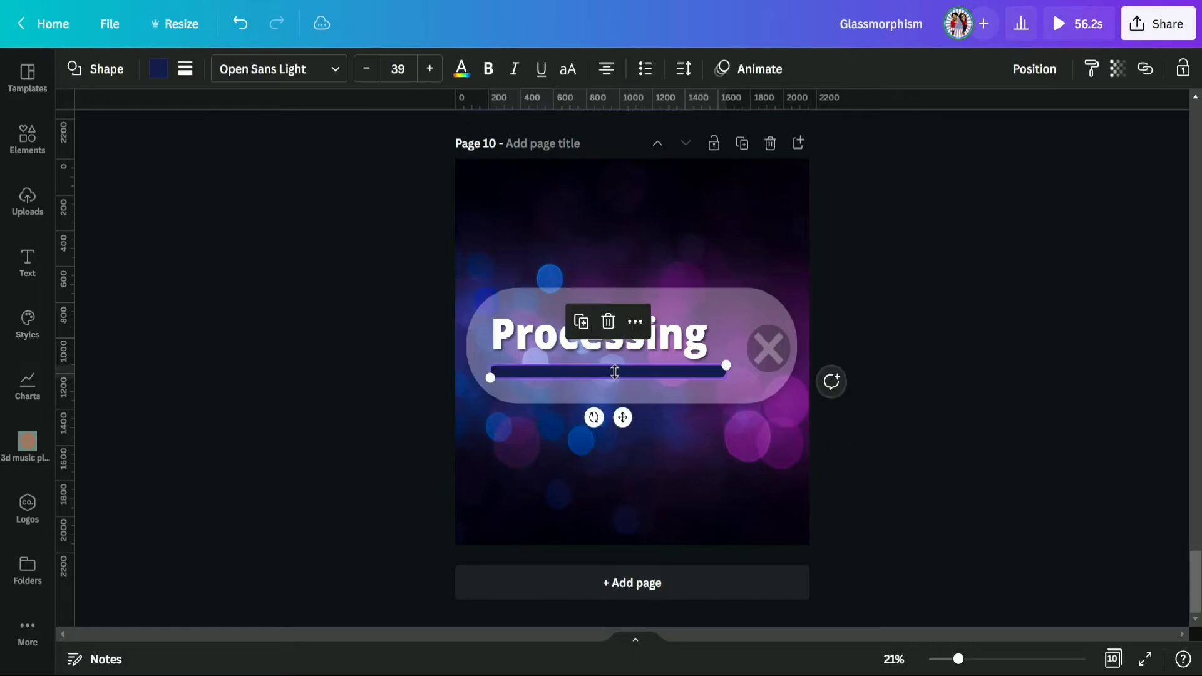
pyautogui.click(584, 324)
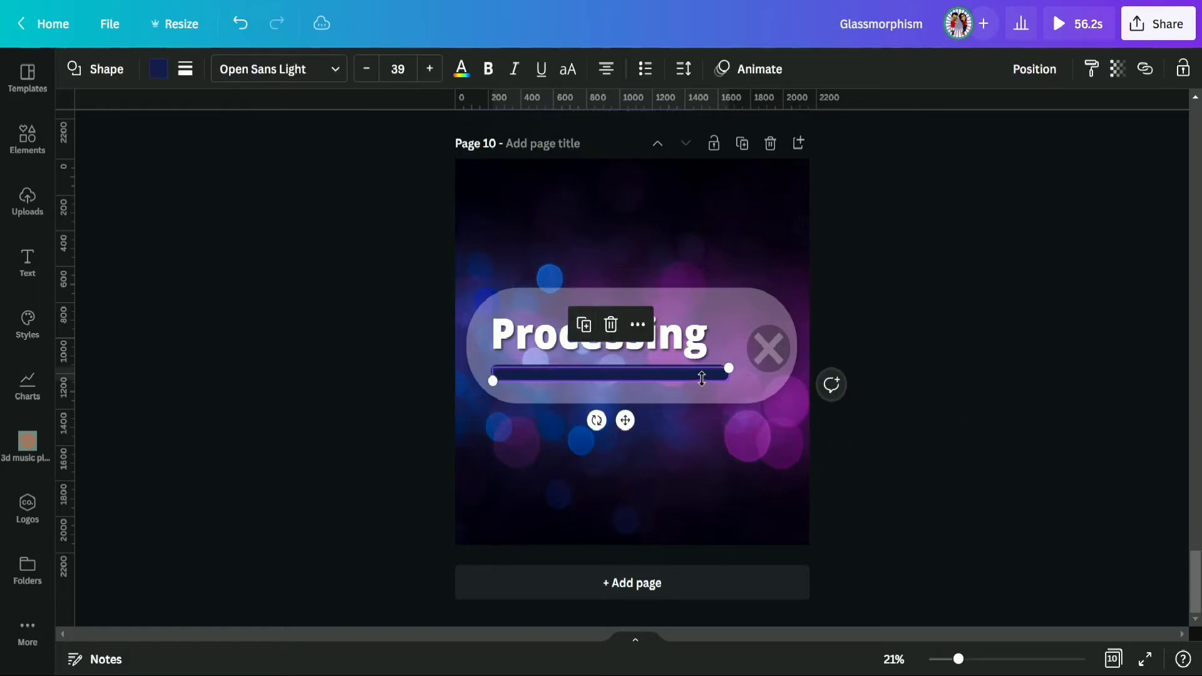
pyautogui.moveTo(624, 423); pyautogui.dragTo(622, 420)
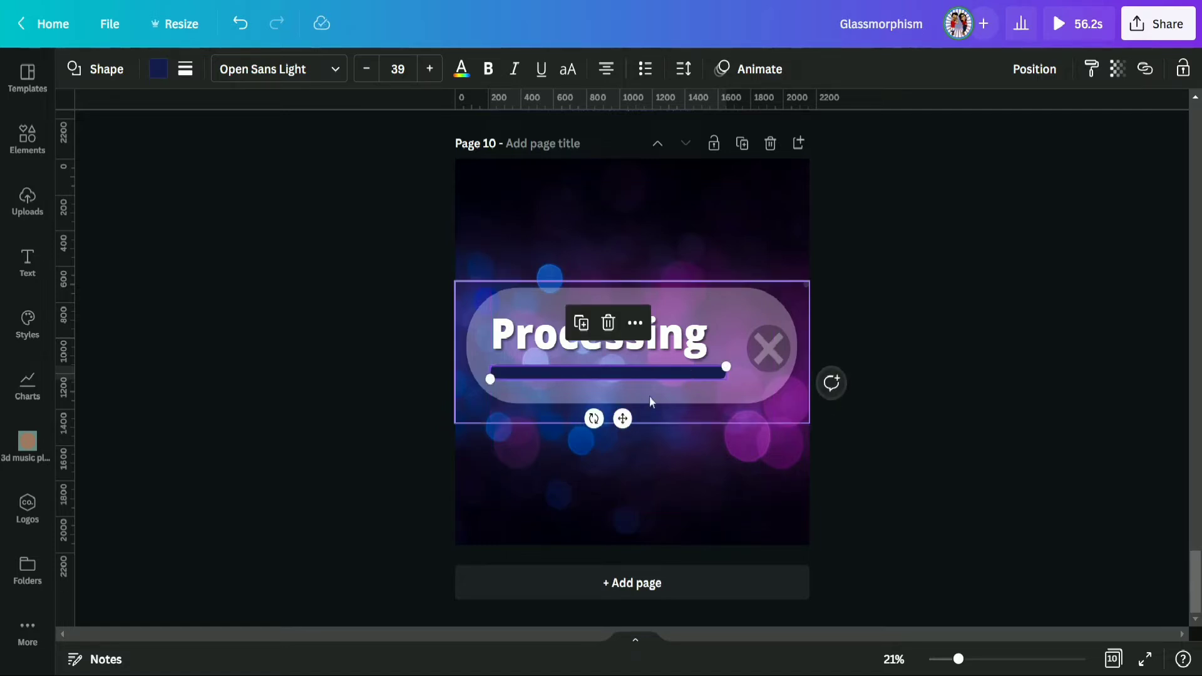
pyautogui.moveTo(622, 418); pyautogui.dragTo(620, 412)
pyautogui.moveTo(958, 660); pyautogui.dragTo(995, 659)
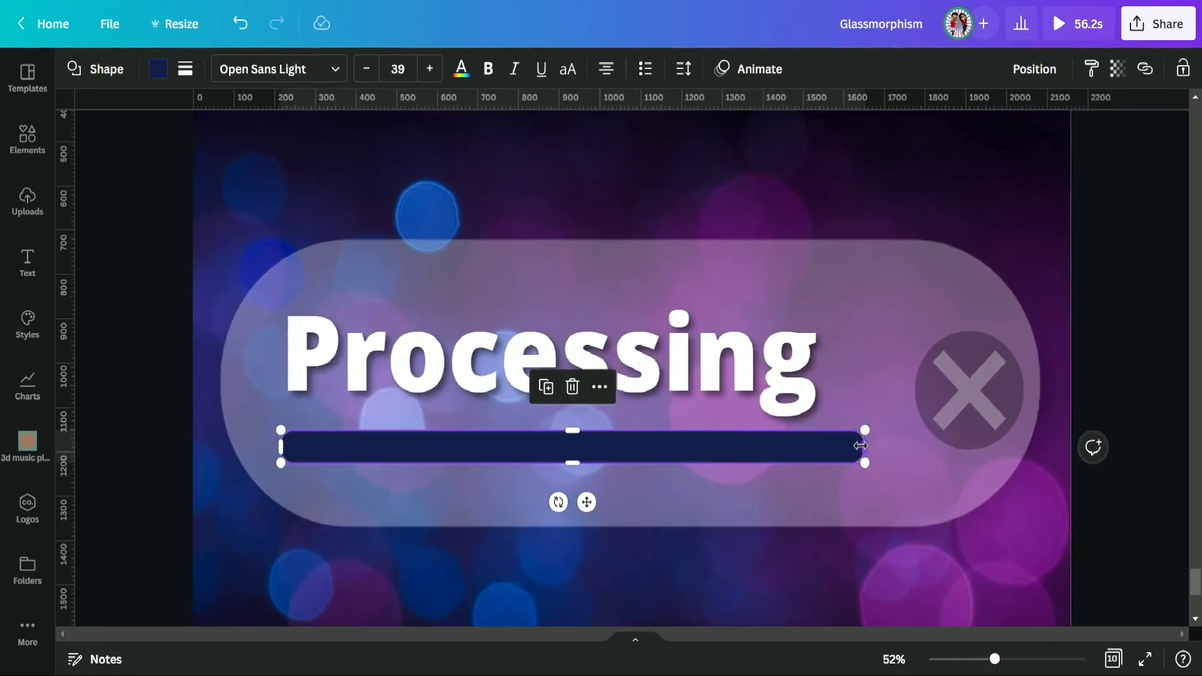
pyautogui.moveTo(860, 445); pyautogui.dragTo(647, 446)
# Fill the longer bar behind the shortened navy bar with white
pyautogui.click(823, 448)
pyautogui.doubleClick(822, 448)
pyautogui.click(158, 70)
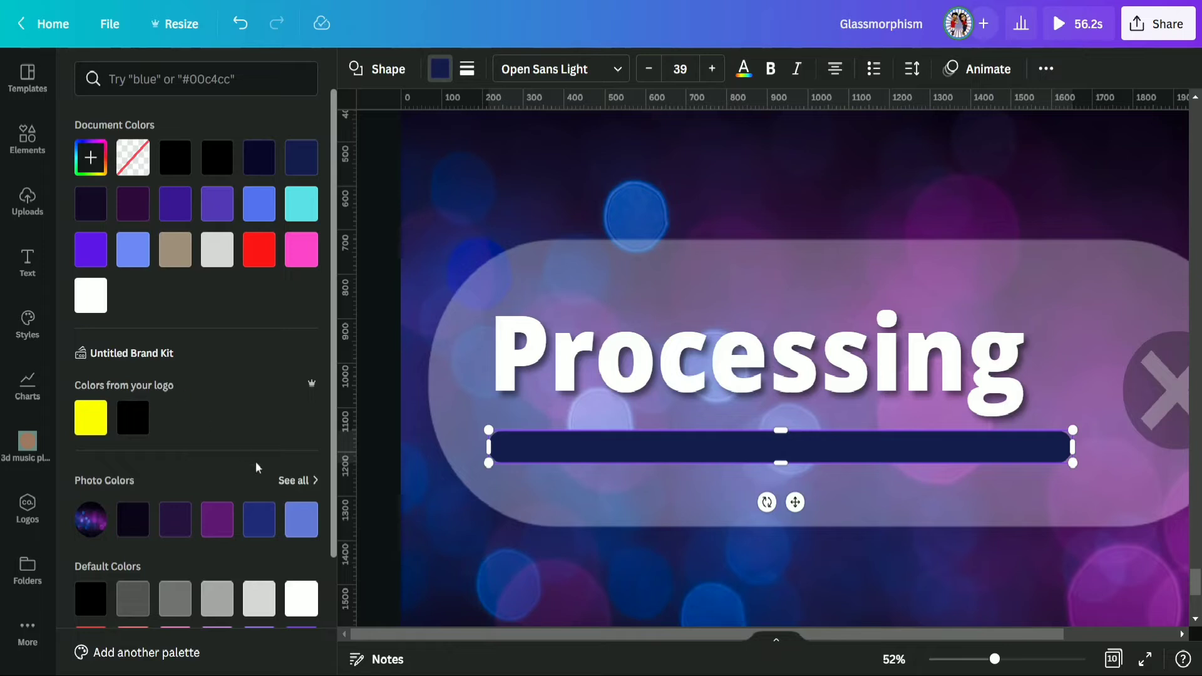
pyautogui.click(313, 602)
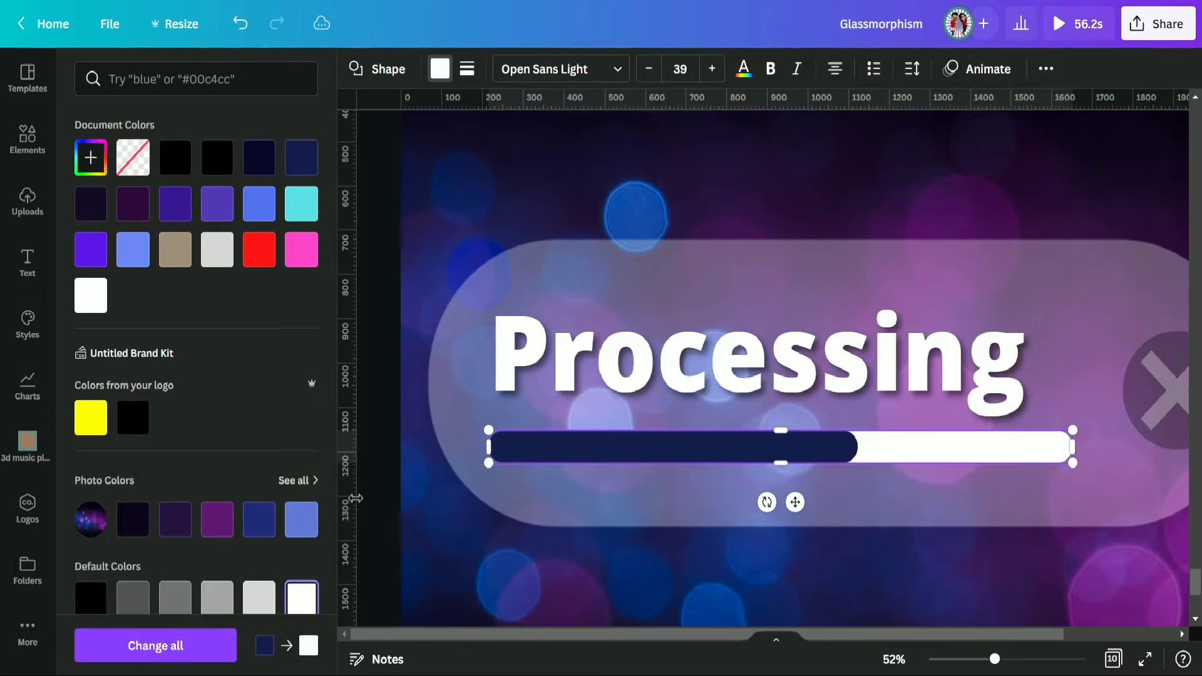
pyautogui.click(895, 660)
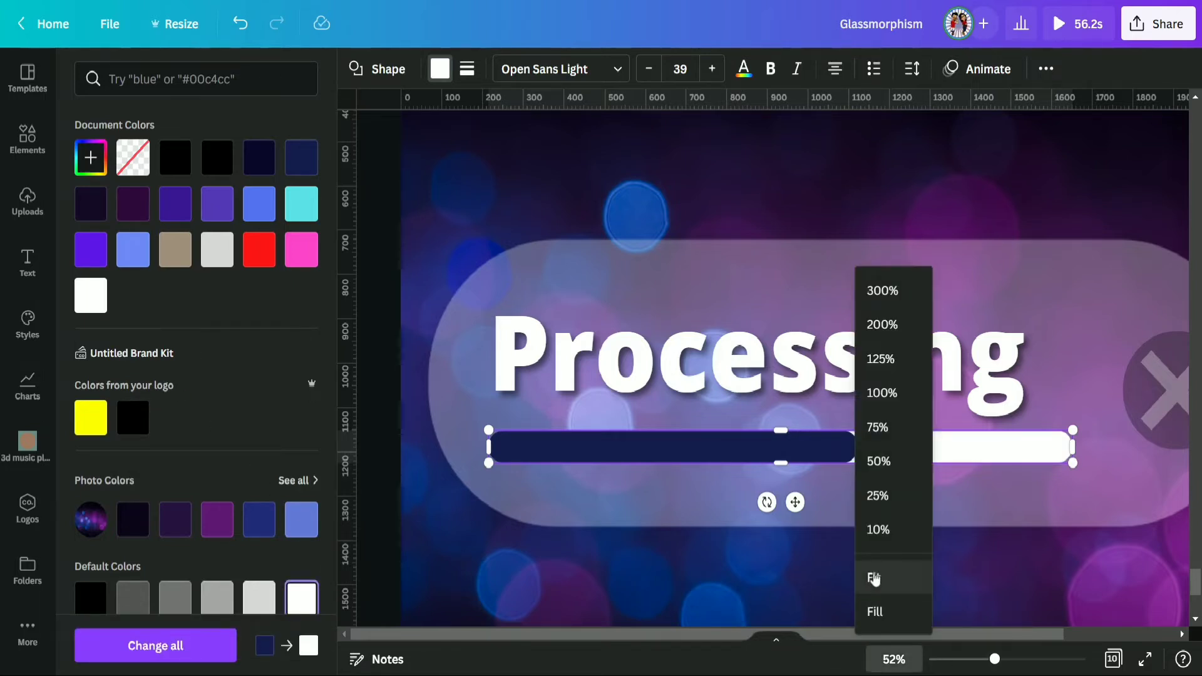
pyautogui.click(873, 575)
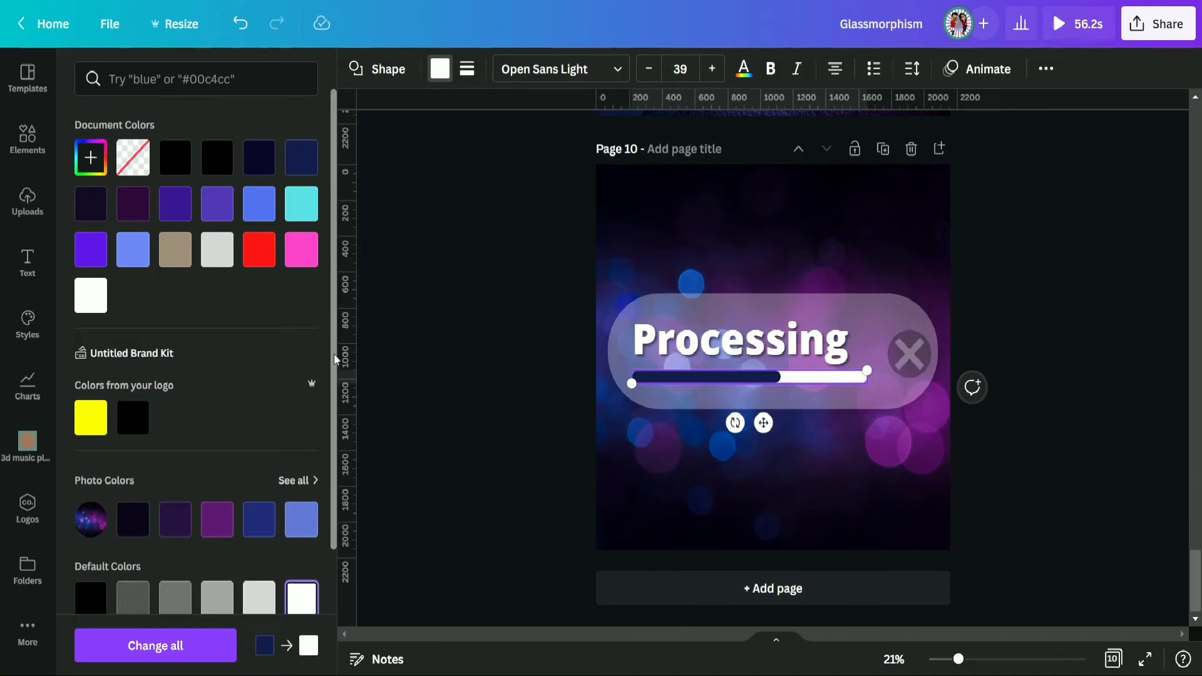
pyautogui.press('Escape')
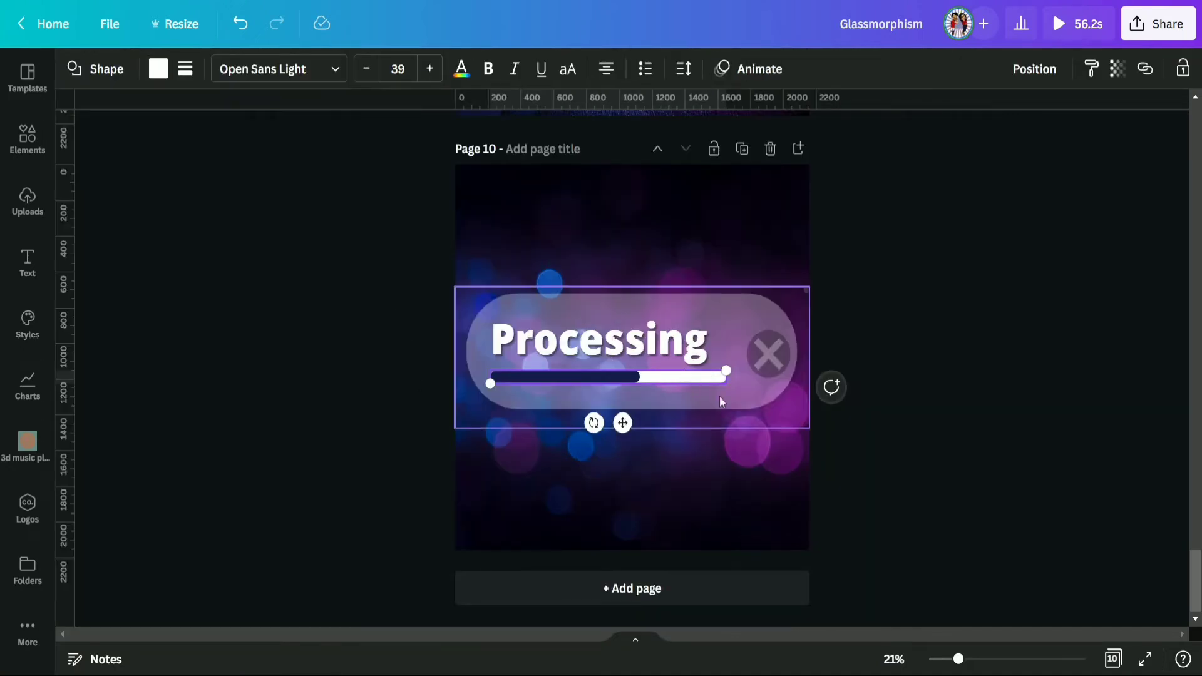
# Set the white bar's transparency to 30
pyautogui.click(1118, 69)
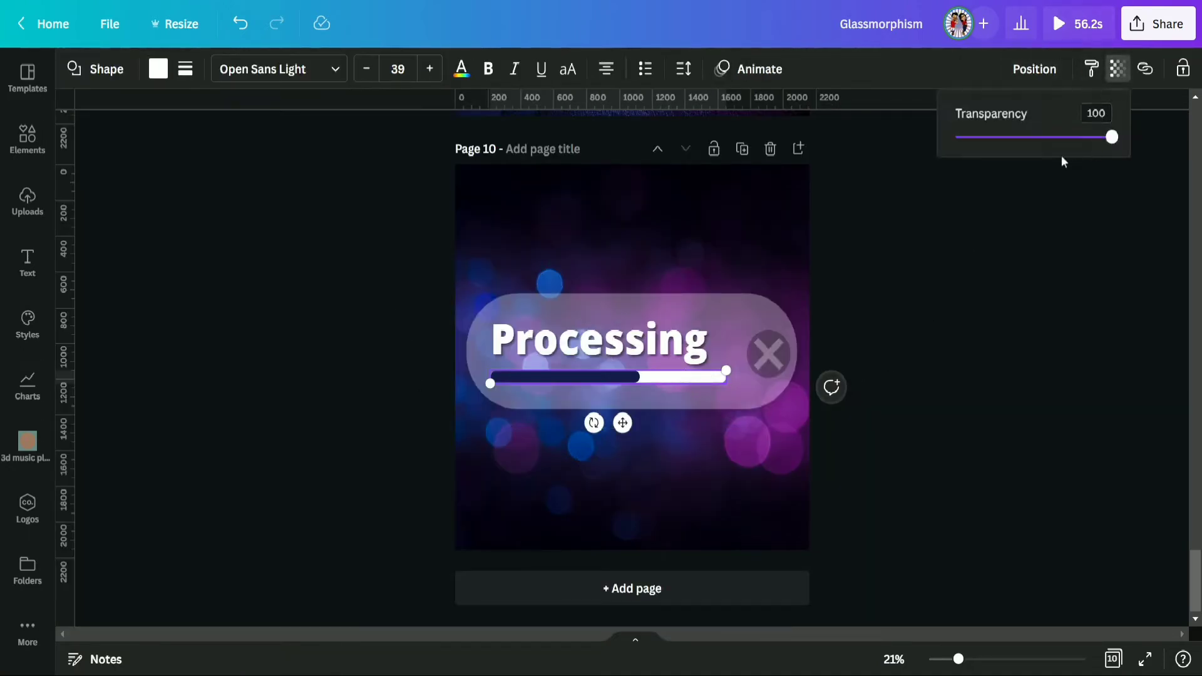
pyautogui.moveTo(1082, 142); pyautogui.dragTo(1007, 150)
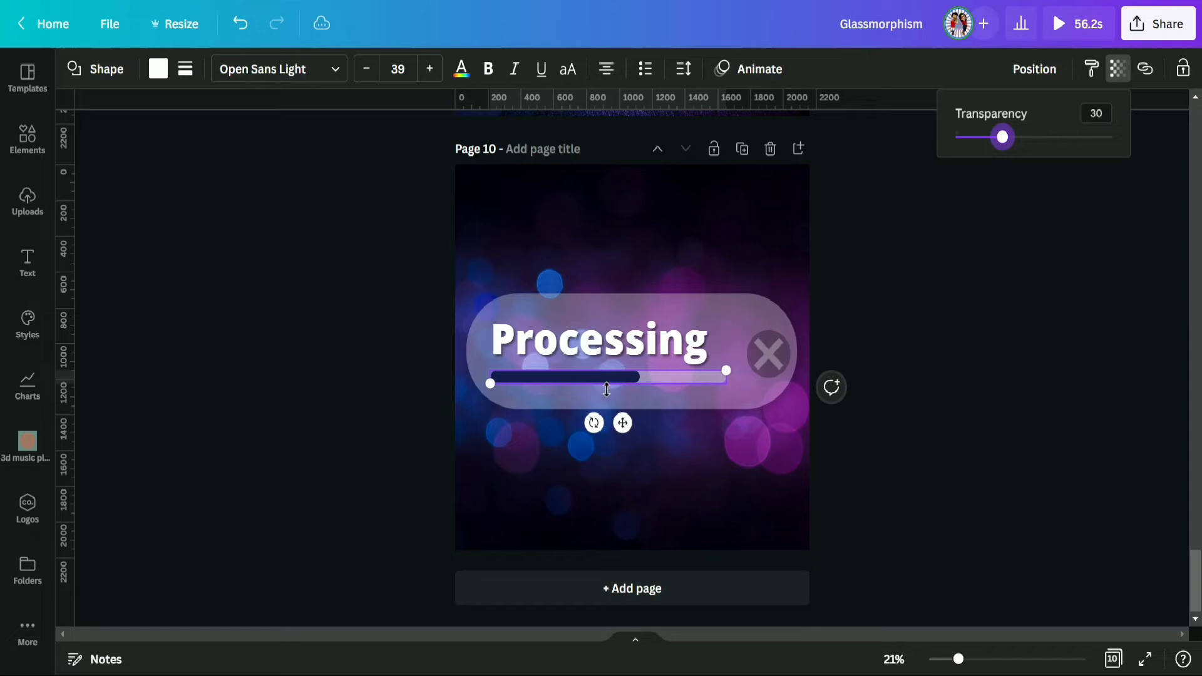
pyautogui.click(983, 362)
pyautogui.click(1019, 354)
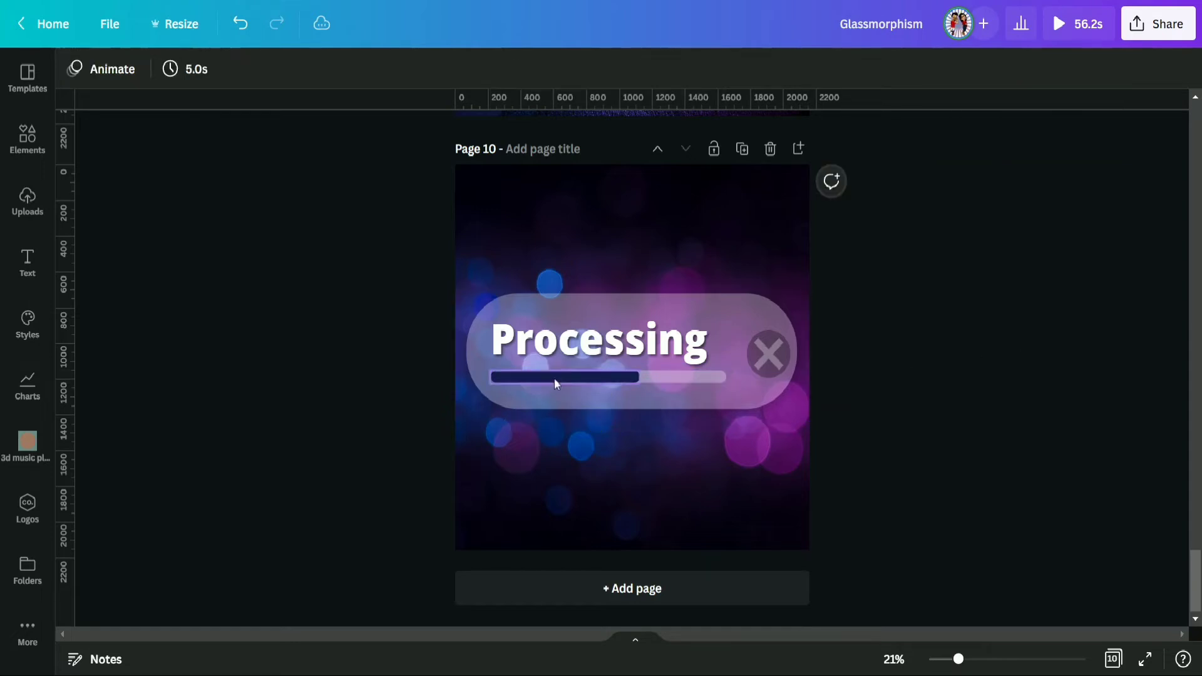
# Set the "Processing" text's transparency to 80 and move the text slightly up, away from the bar
pyautogui.click(581, 358)
pyautogui.click(1115, 70)
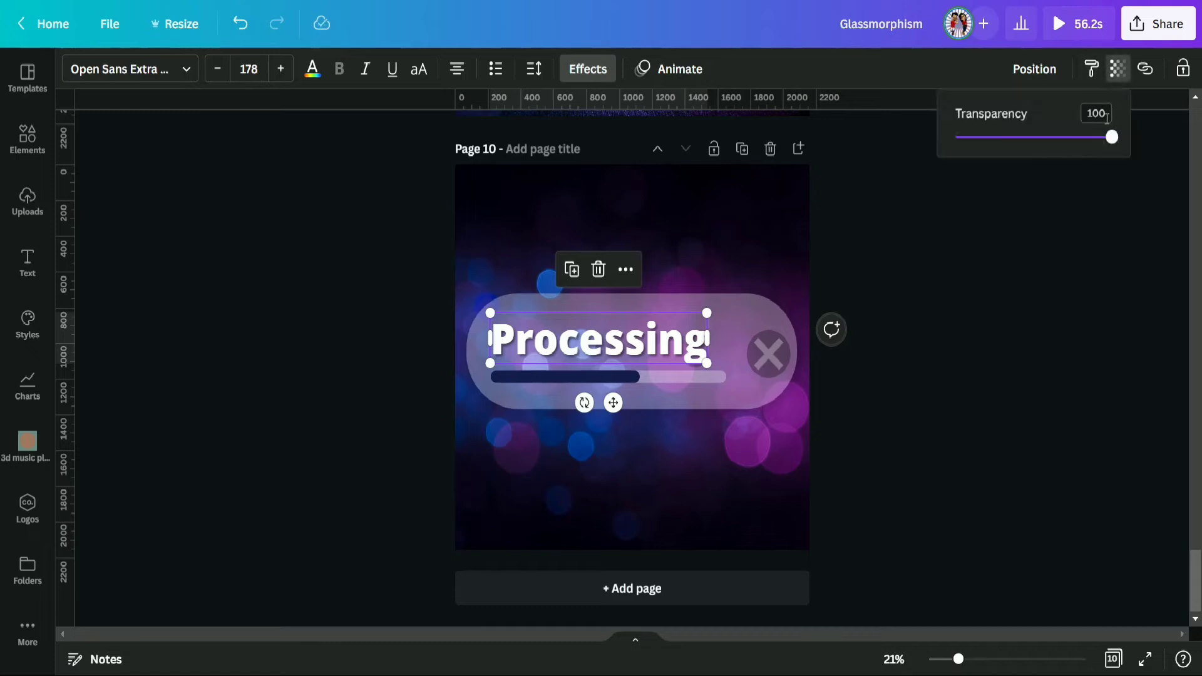
pyautogui.moveTo(1109, 139); pyautogui.dragTo(1082, 145)
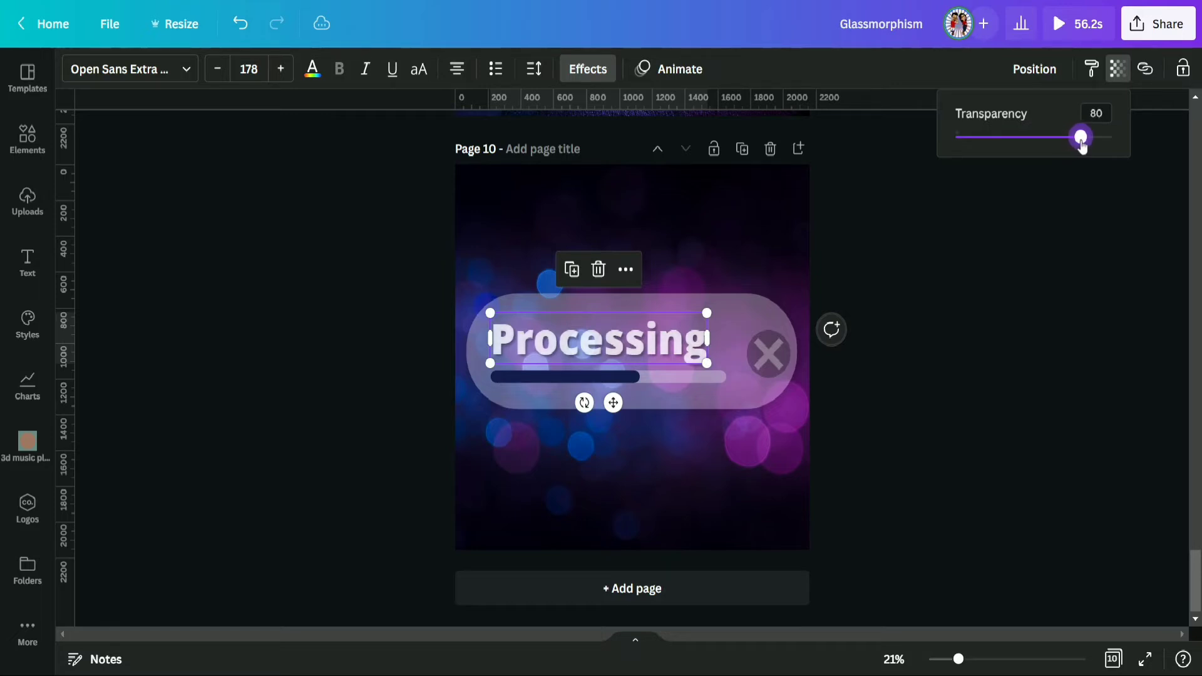
pyautogui.click(954, 292)
pyautogui.click(670, 354)
pyautogui.moveTo(669, 351); pyautogui.dragTo(668, 344)
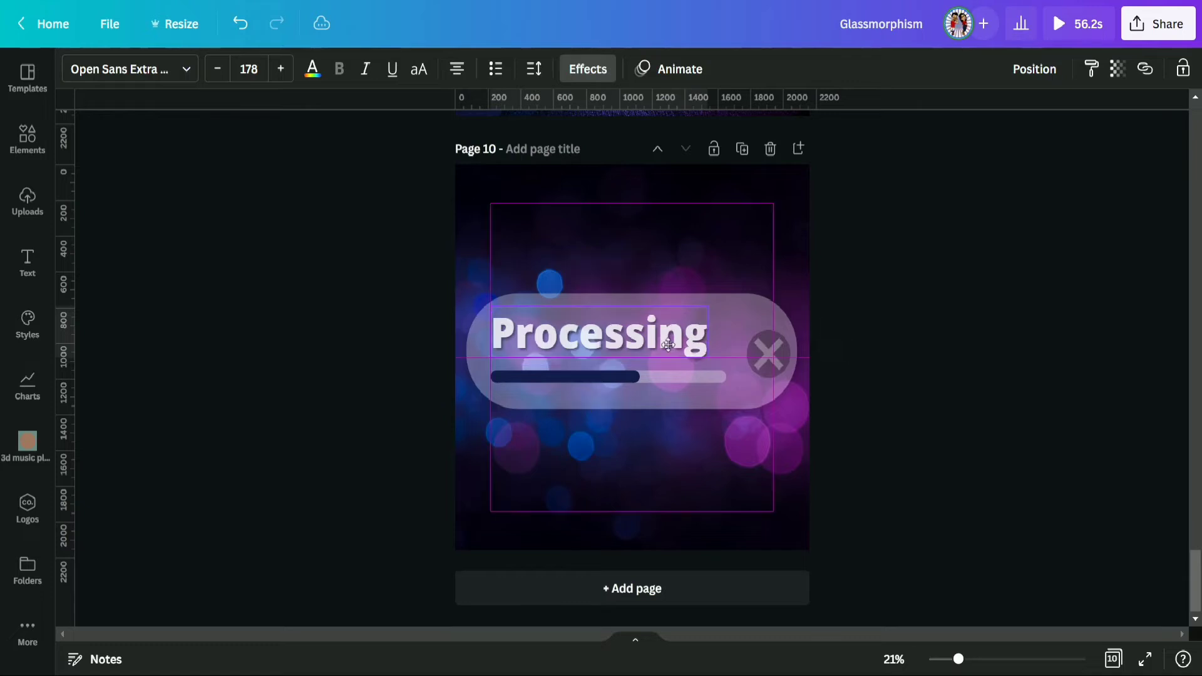
# Group the navy and white bars into one progress bar and move it slightly up toward the "Processing" text
pyautogui.click(668, 376)
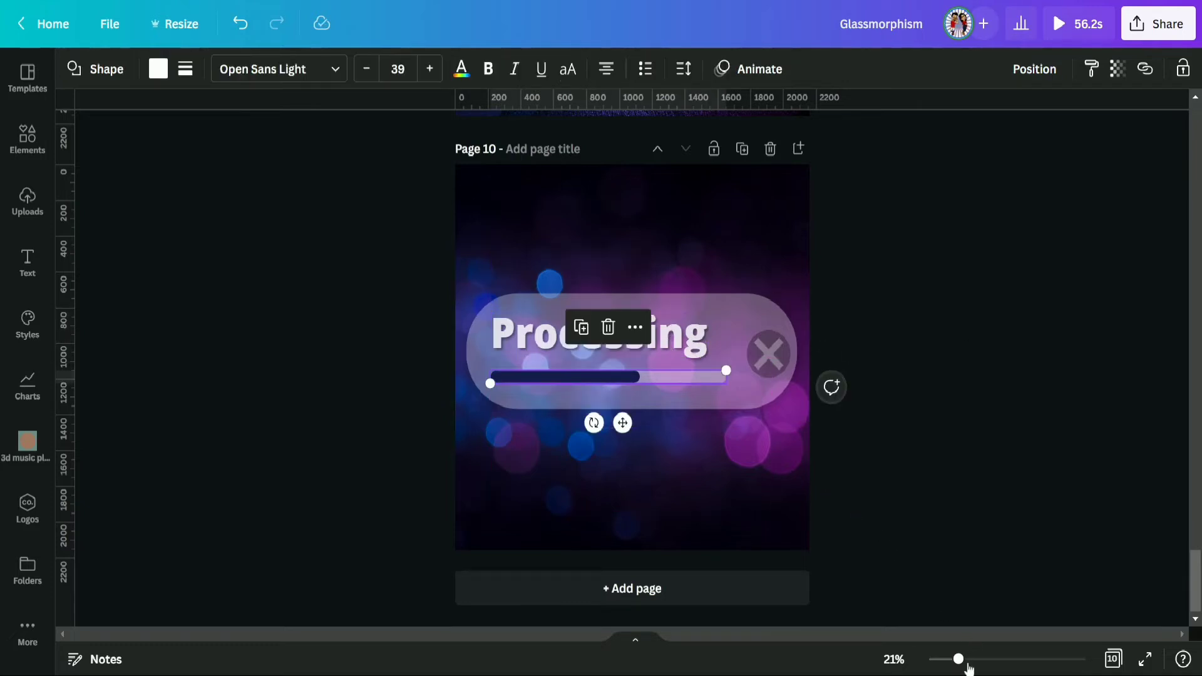
pyautogui.moveTo(967, 668); pyautogui.dragTo(1008, 667)
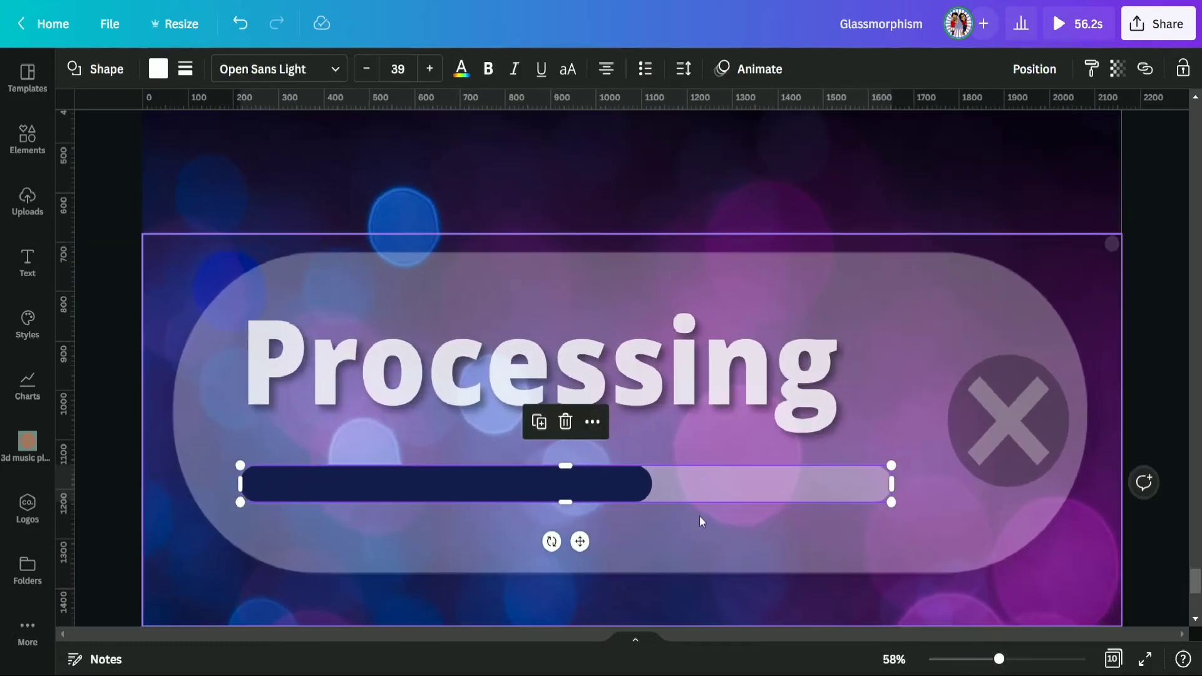
pyautogui.keyDown('shift'); pyautogui.click(602, 483); pyautogui.keyUp('shift')
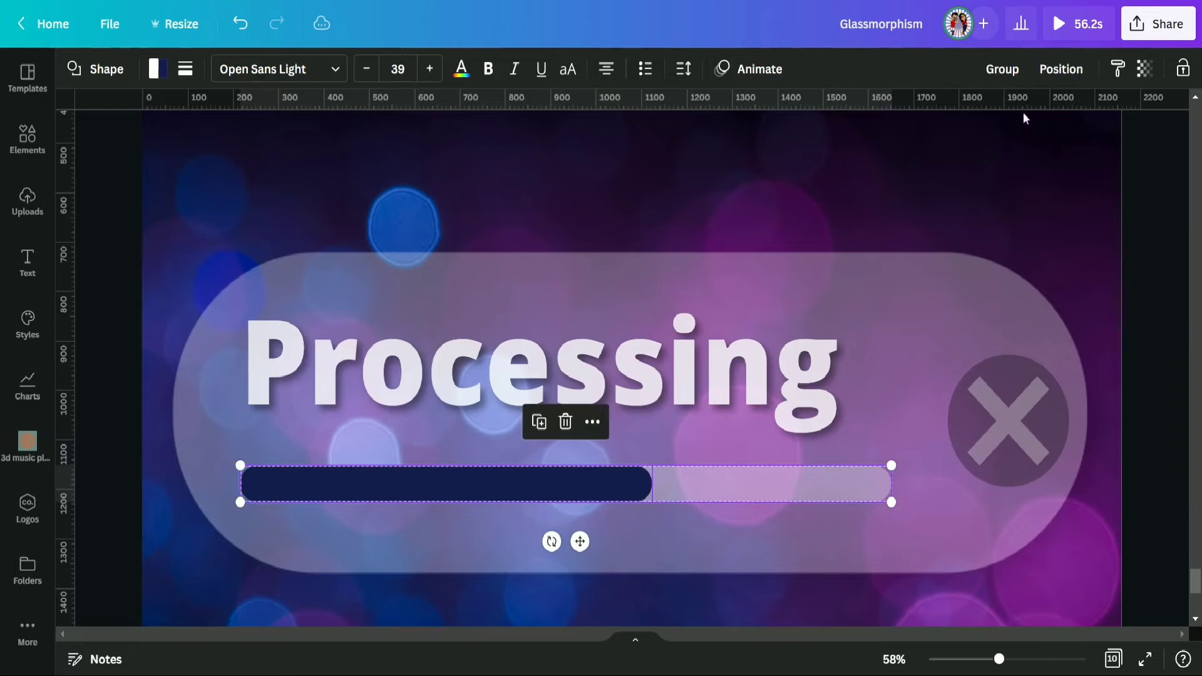
pyautogui.click(1004, 70)
pyautogui.moveTo(580, 542); pyautogui.dragTo(577, 525)
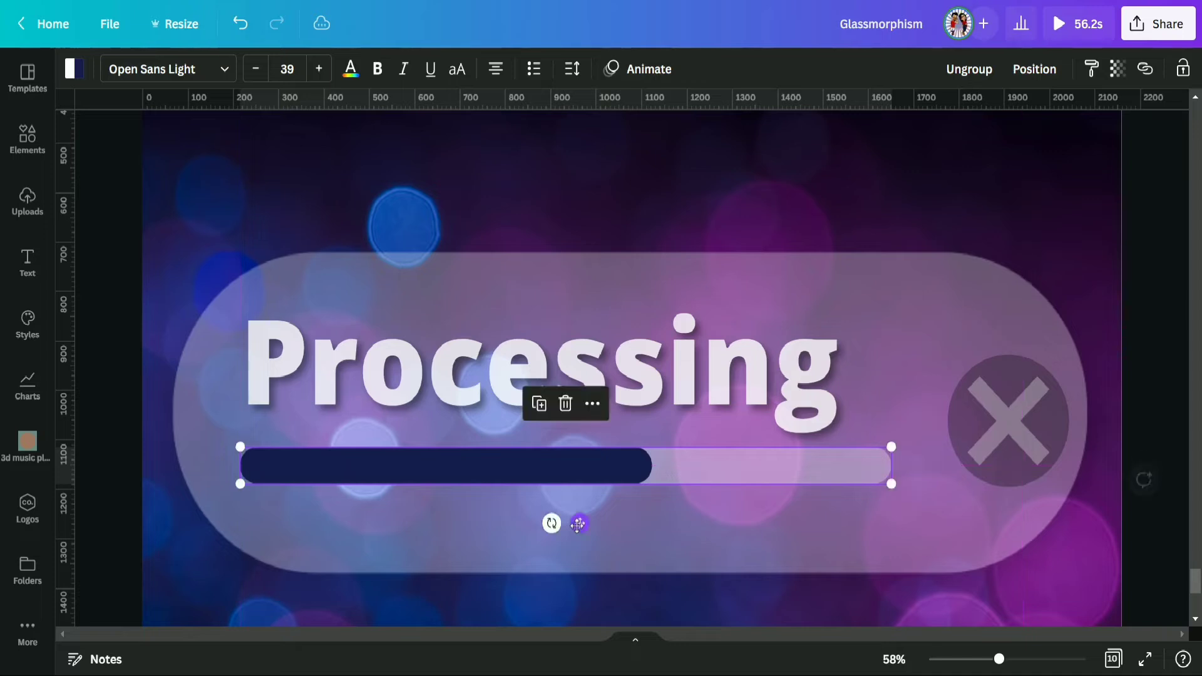
pyautogui.click(894, 659)
pyautogui.click(885, 576)
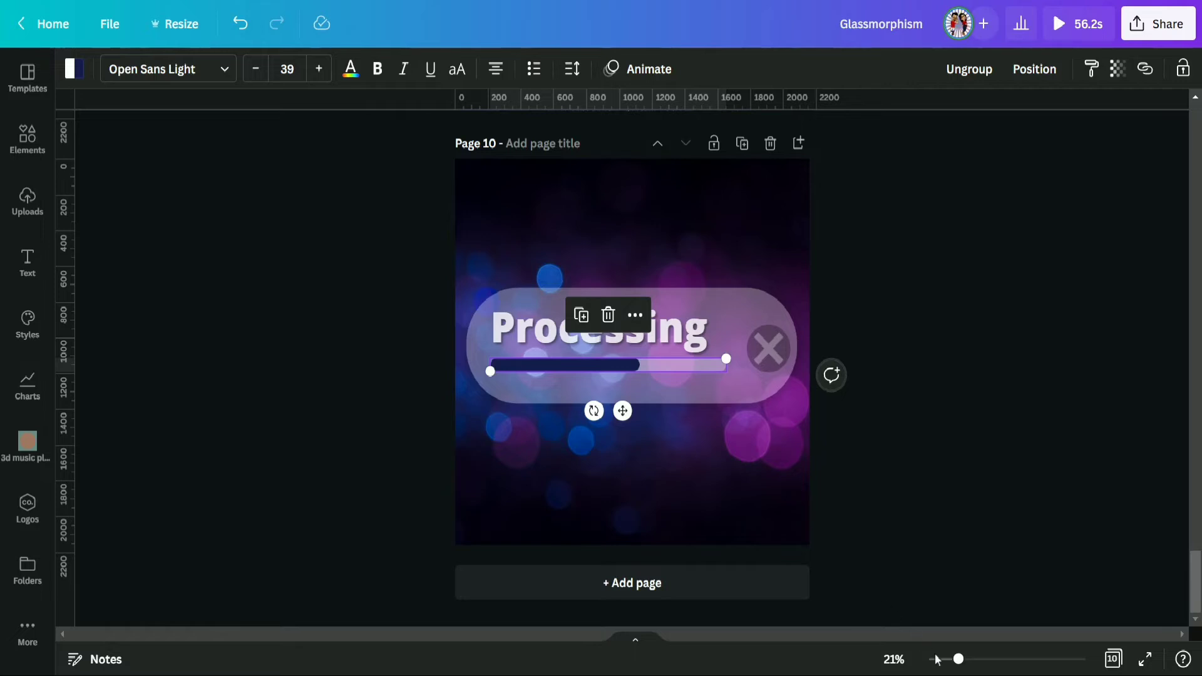
# Move the "Processing" text and the grouped progress bar slightly lower within the pill, leaving a wider gap between them
pyautogui.moveTo(957, 661); pyautogui.dragTo(966, 666)
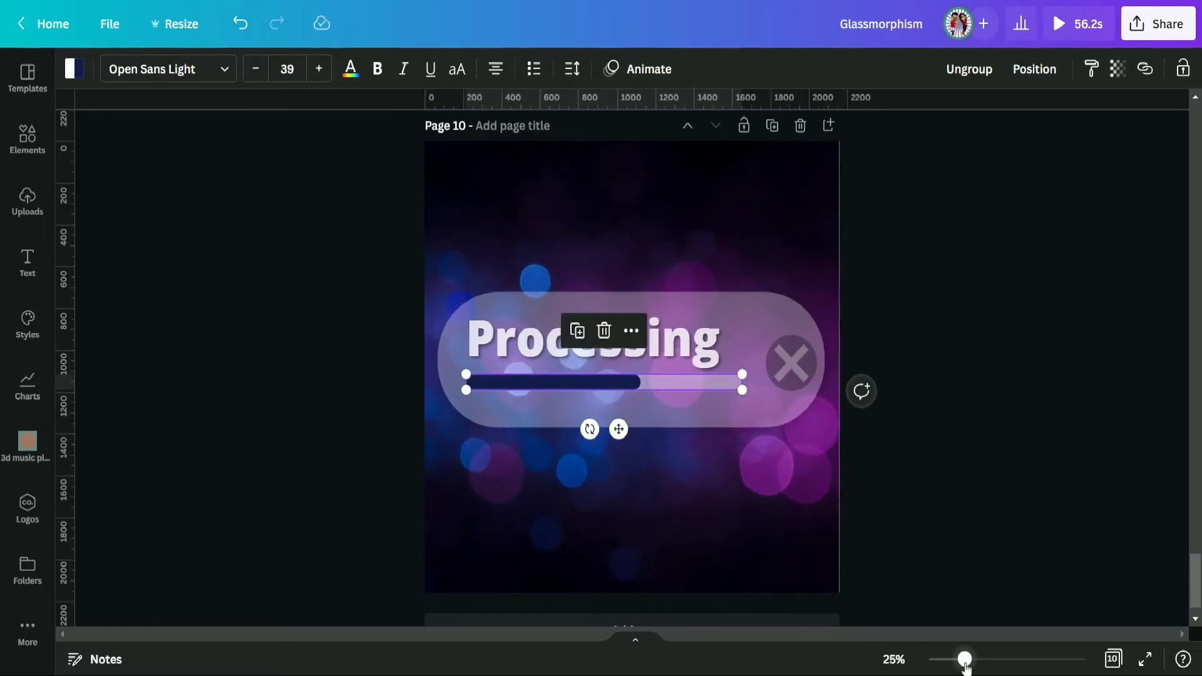
pyautogui.click(1003, 317)
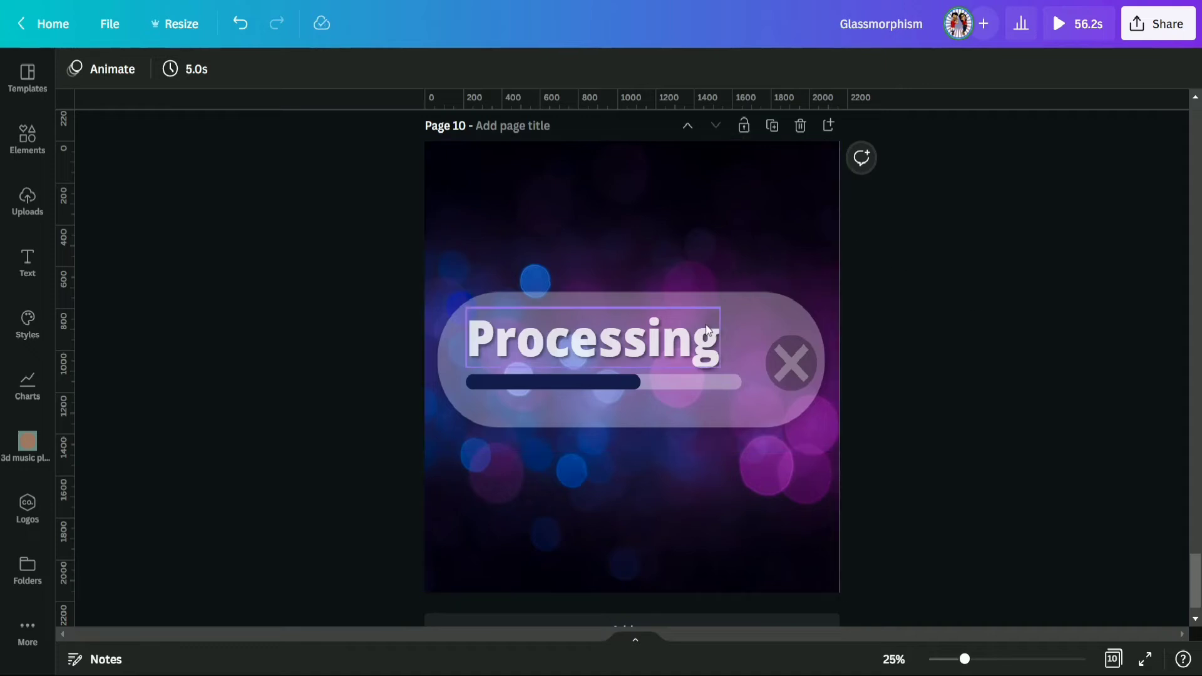
pyautogui.click(703, 381)
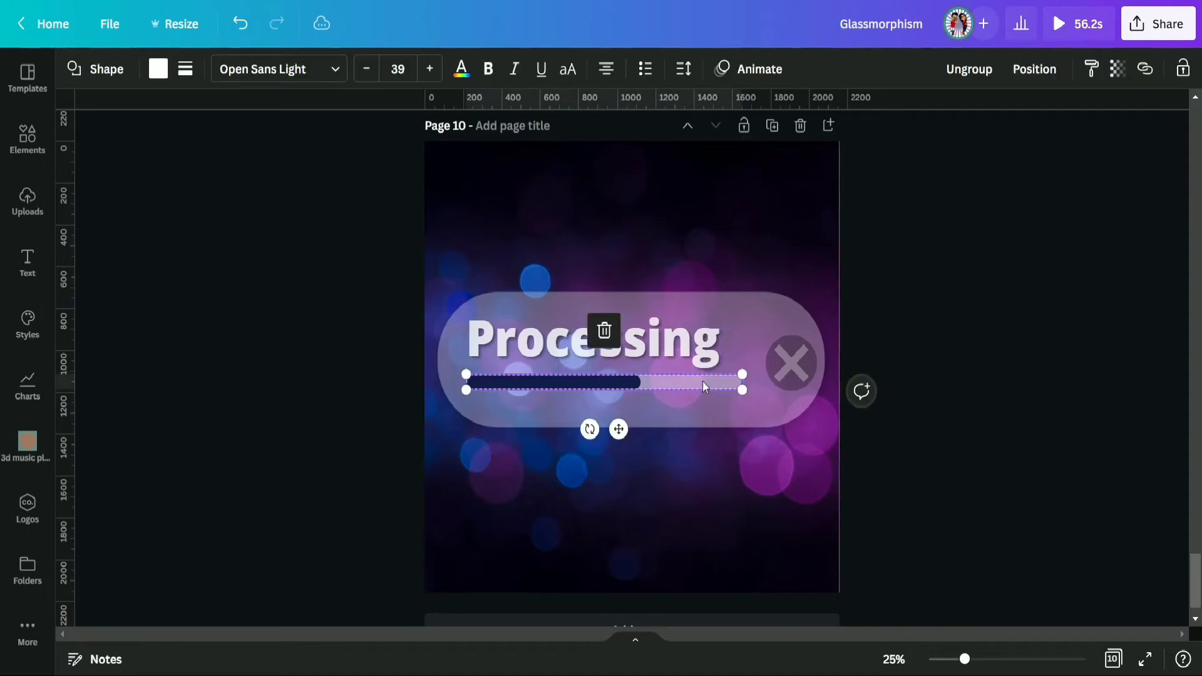
pyautogui.keyDown('shift'); pyautogui.click(695, 343); pyautogui.keyUp('shift')
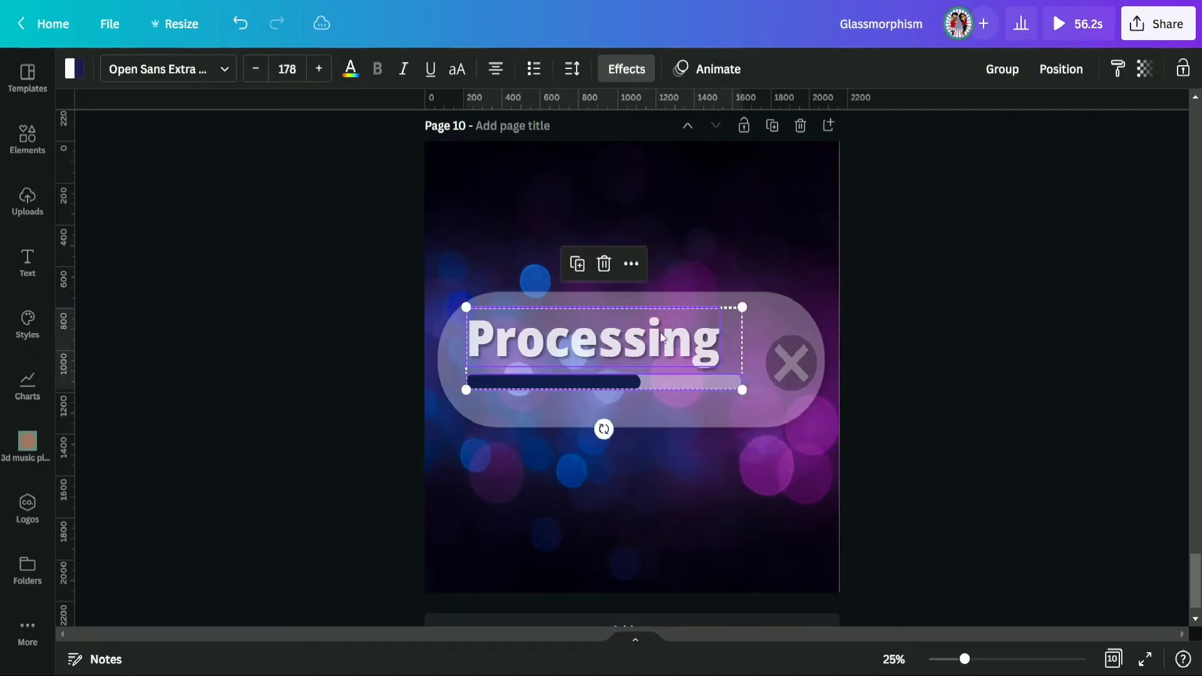
pyautogui.moveTo(662, 338); pyautogui.dragTo(681, 358)
pyautogui.click(1043, 351)
pyautogui.click(681, 365)
pyautogui.click(972, 350)
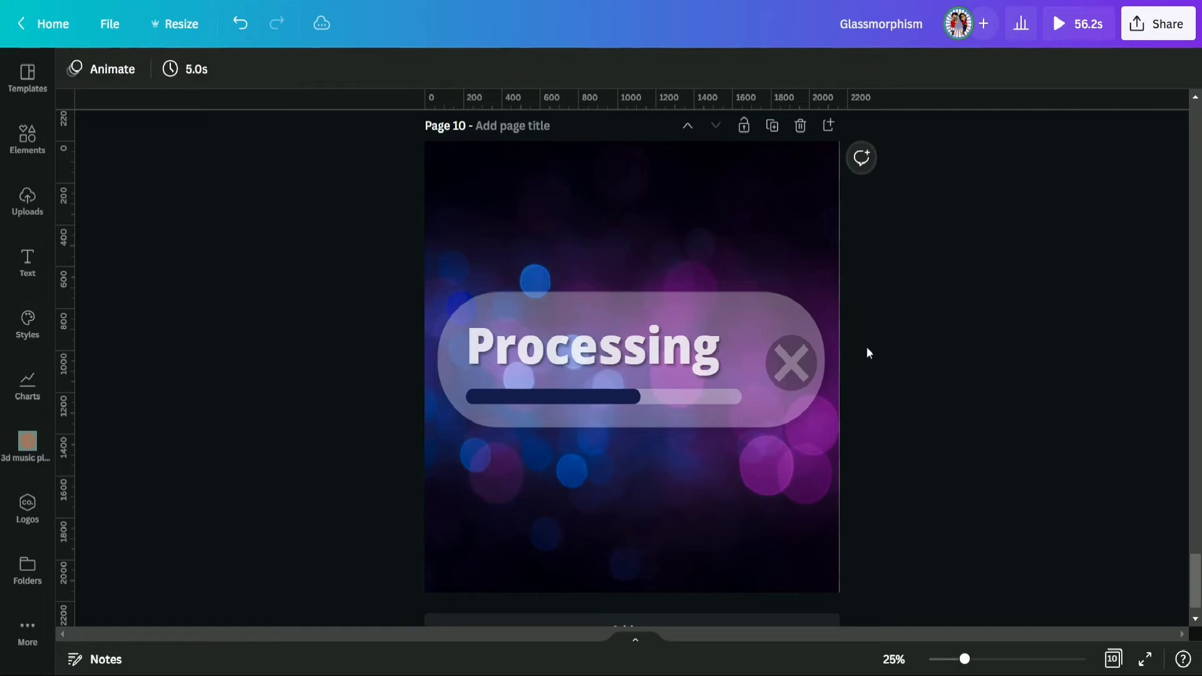
# Scale the "Processing" text down to font size 137, keeping its left edge aligned with the progress bar
pyautogui.click(587, 362)
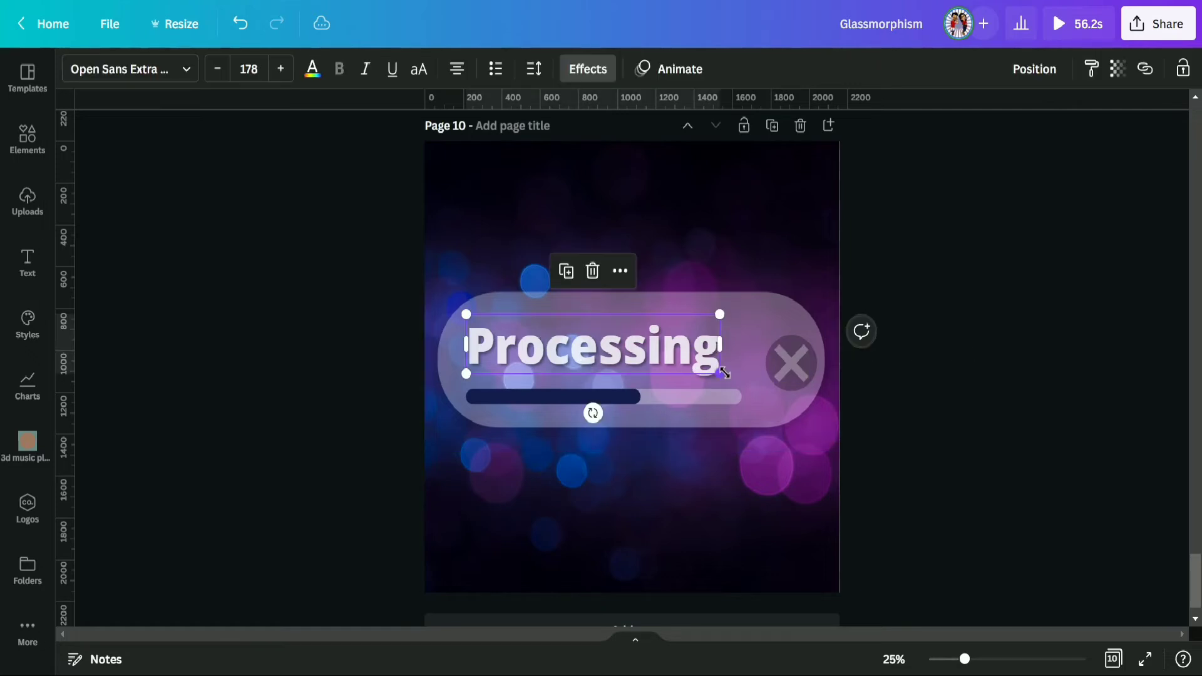
pyautogui.moveTo(708, 373); pyautogui.dragTo(644, 360)
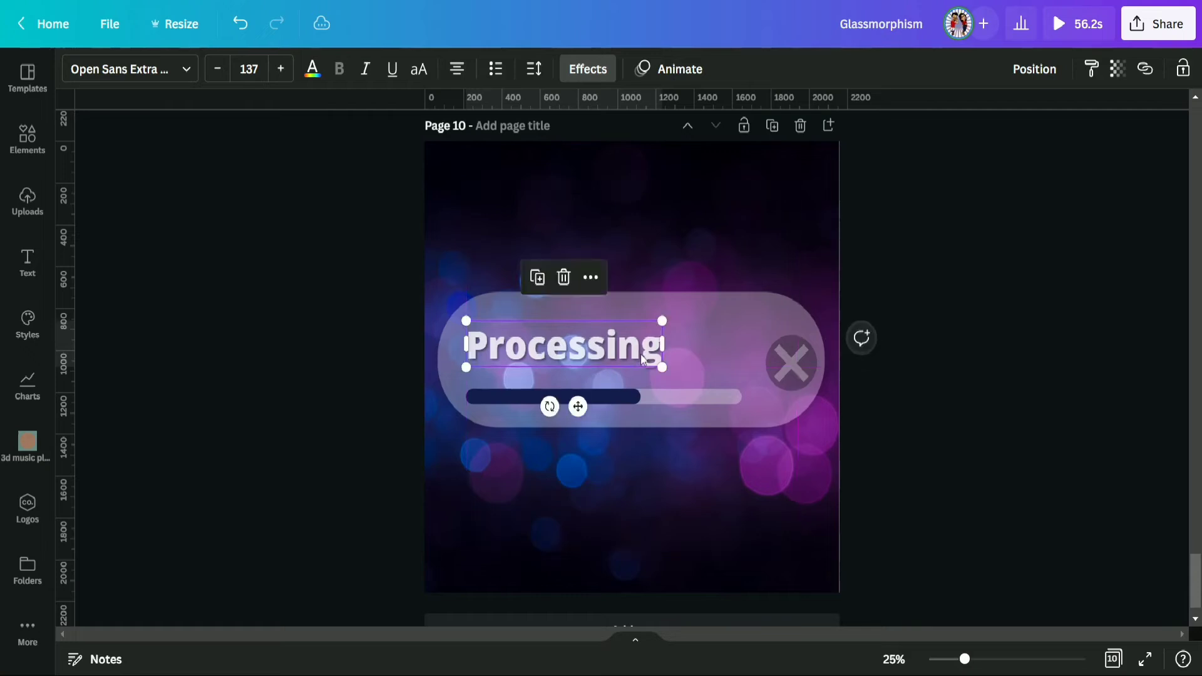